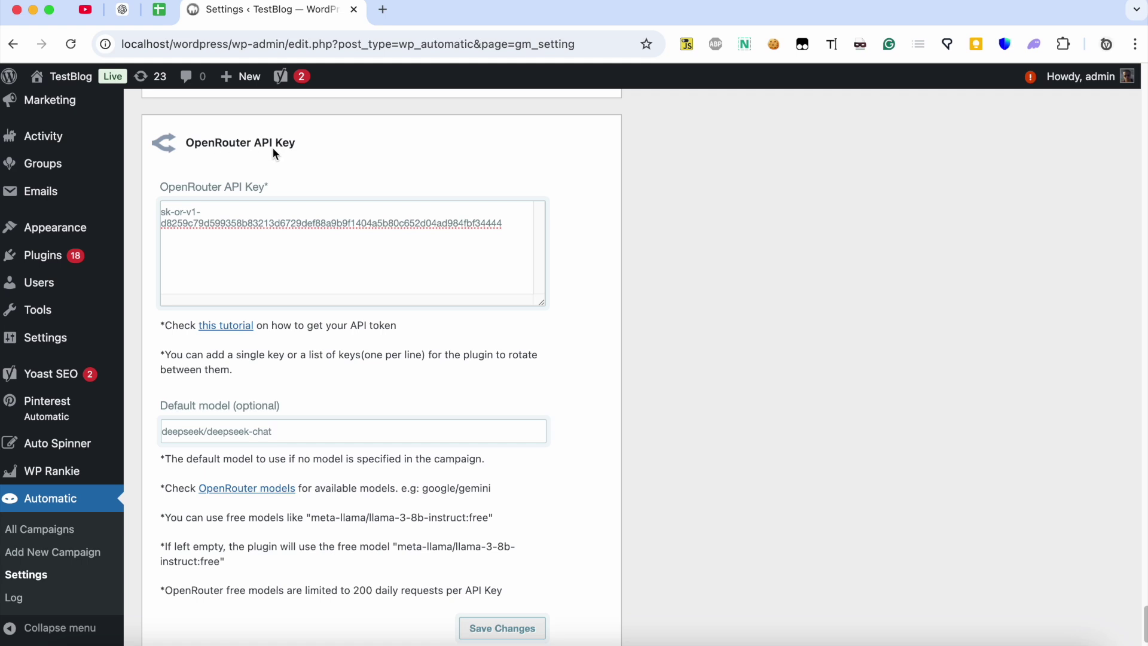
# Open the OpenRouter models list in a new browser tab
pyautogui.tripleClick(261, 222)
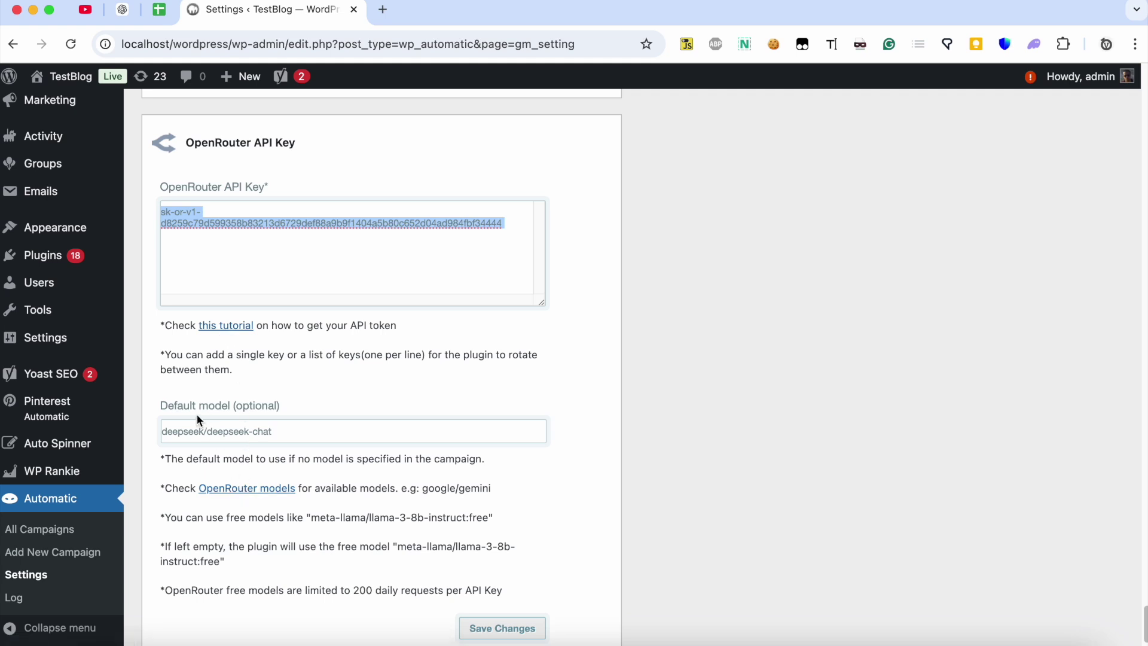
pyautogui.rightClick(230, 488)
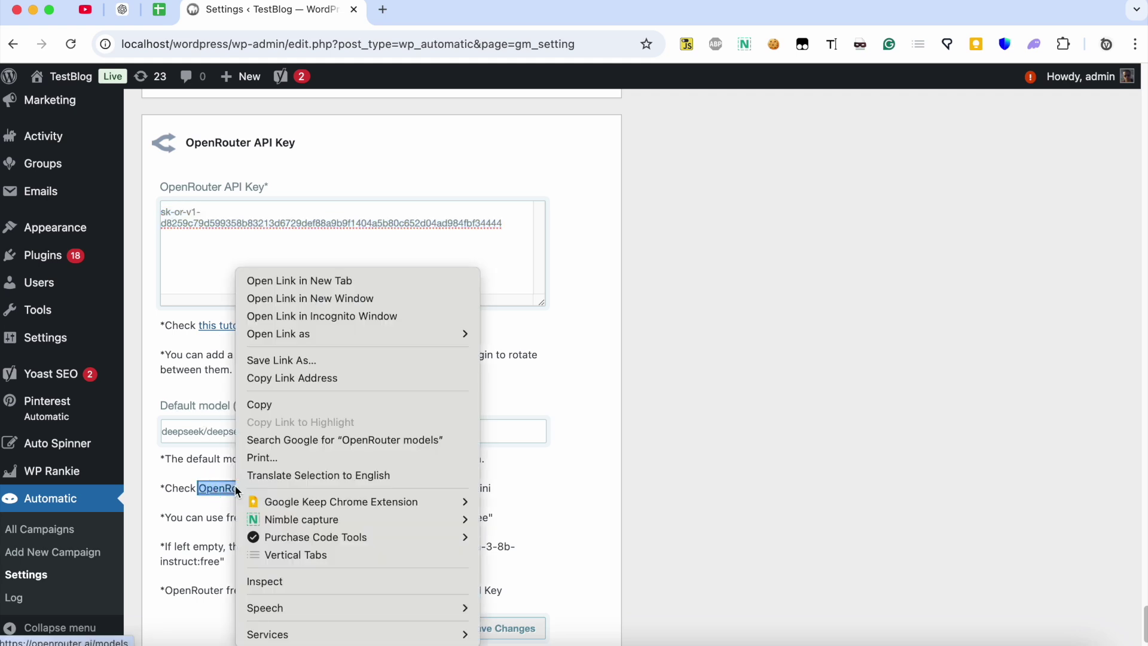
pyautogui.click(294, 281)
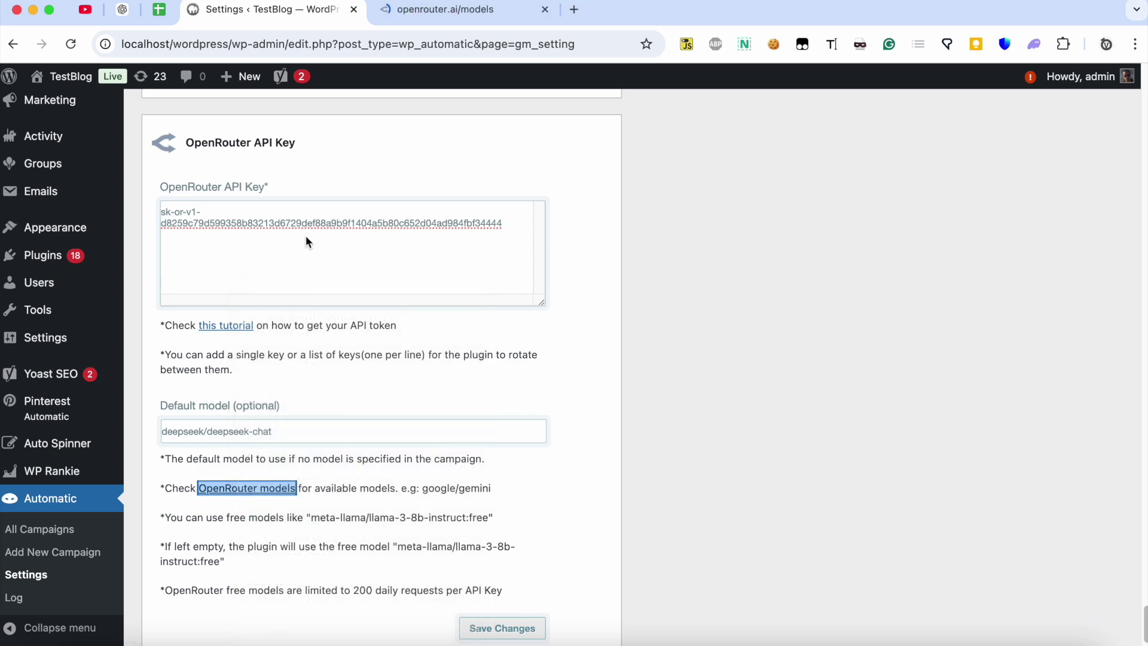
pyautogui.click(434, 19)
# Filter the models by 'deepsee' and copy the DeepSeek V3 id deepseek/deepseek-chat, then return to settings
pyautogui.click(492, 216)
pyautogui.write('deepseek')
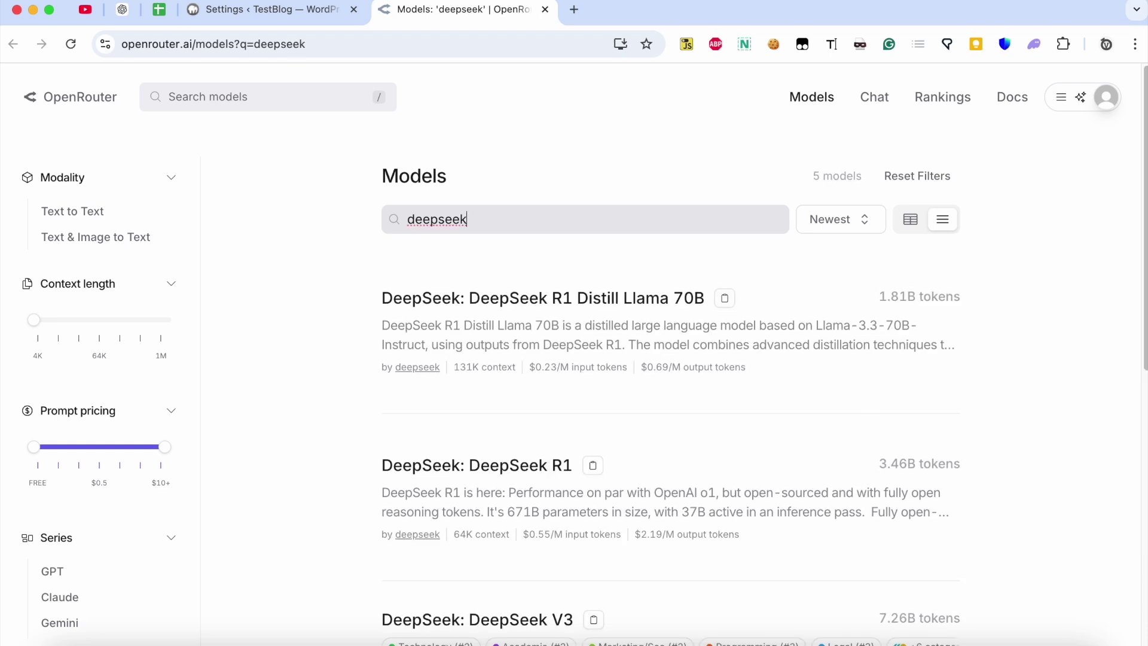
pyautogui.scroll(-3, 417, 353)
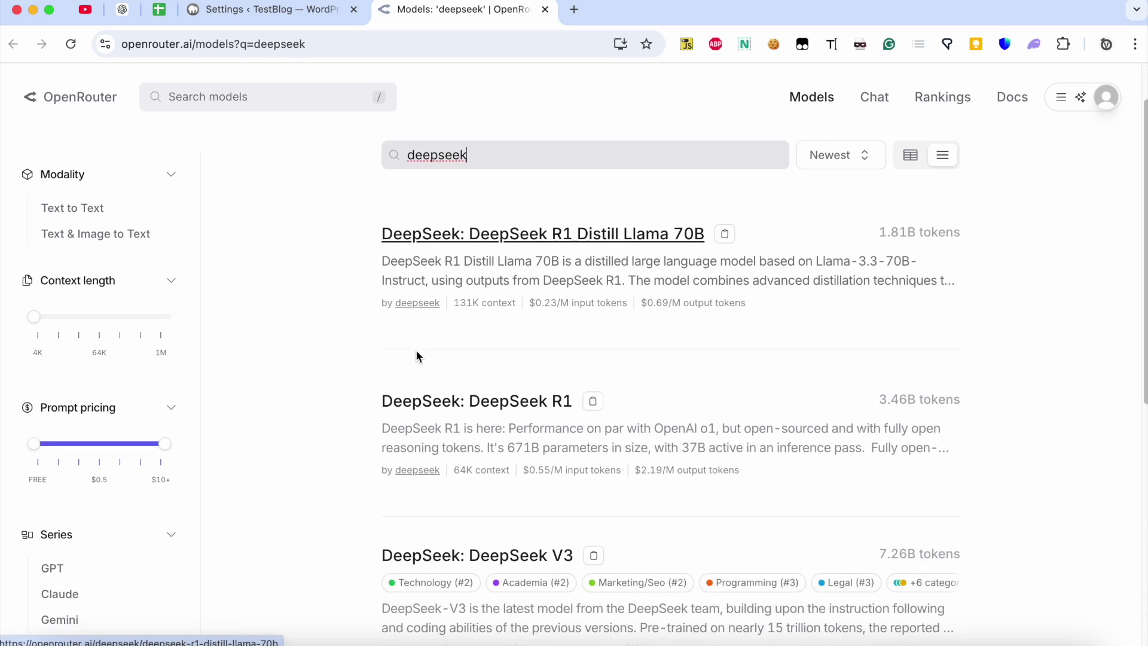
pyautogui.scroll(-6, 418, 356)
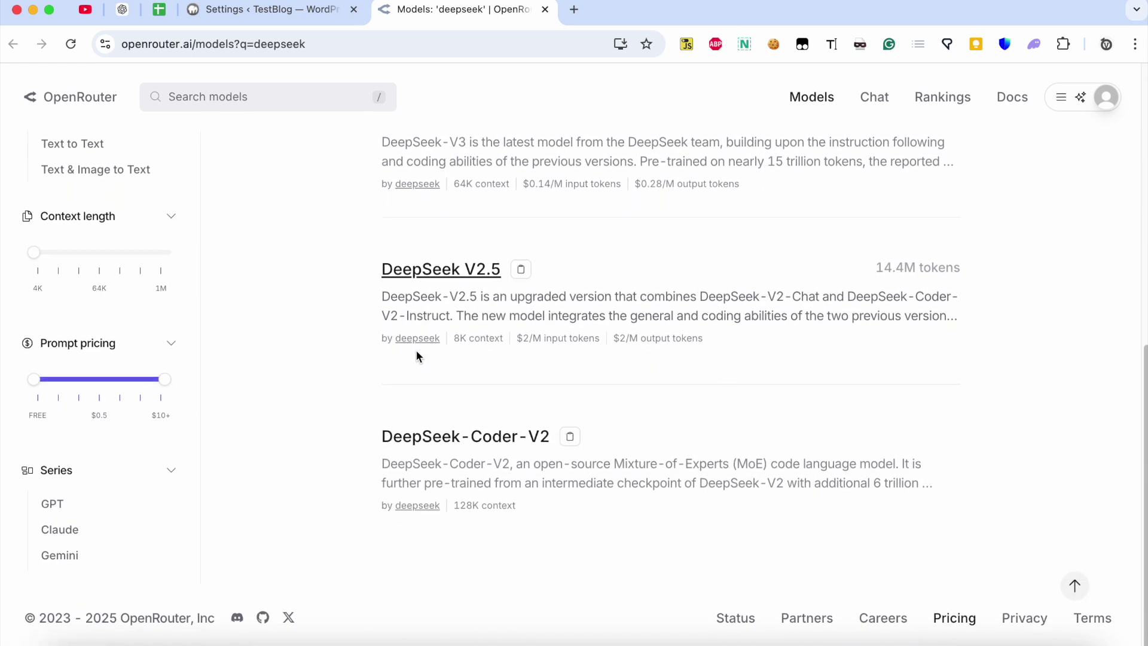
pyautogui.scroll(3, 417, 357)
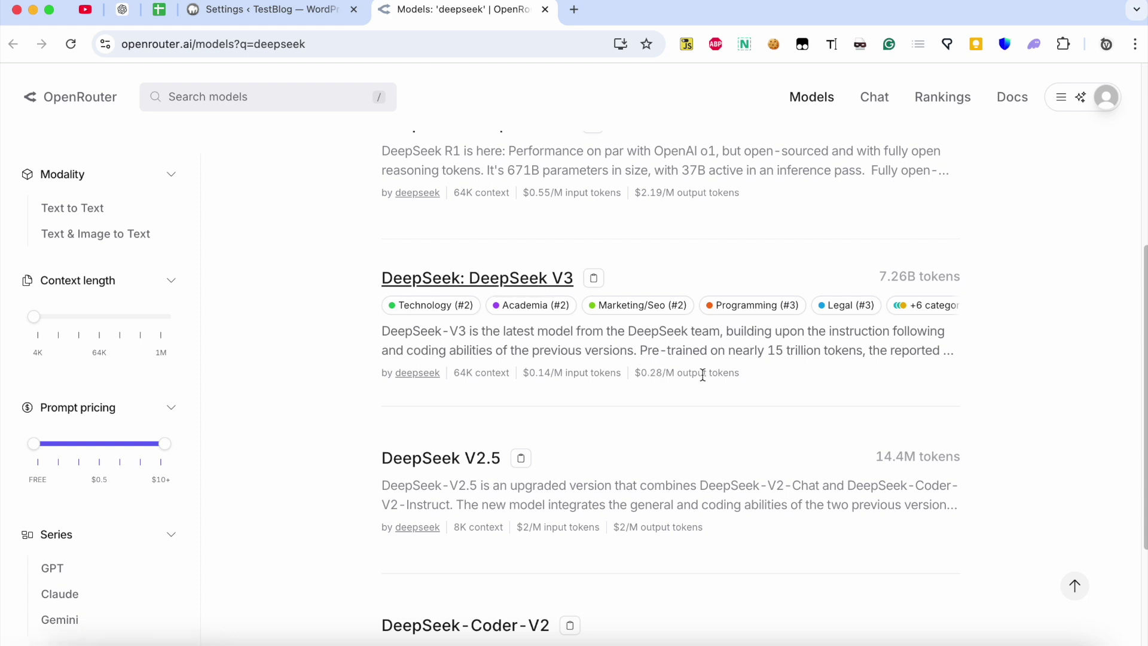
pyautogui.click(596, 280)
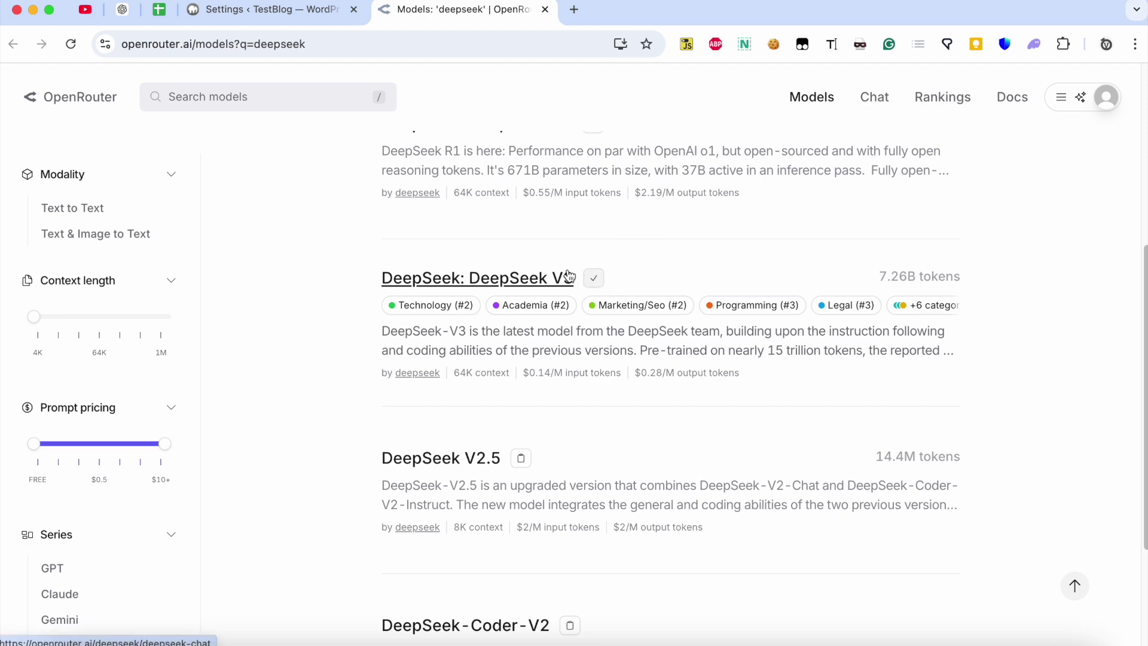
pyautogui.click(311, 11)
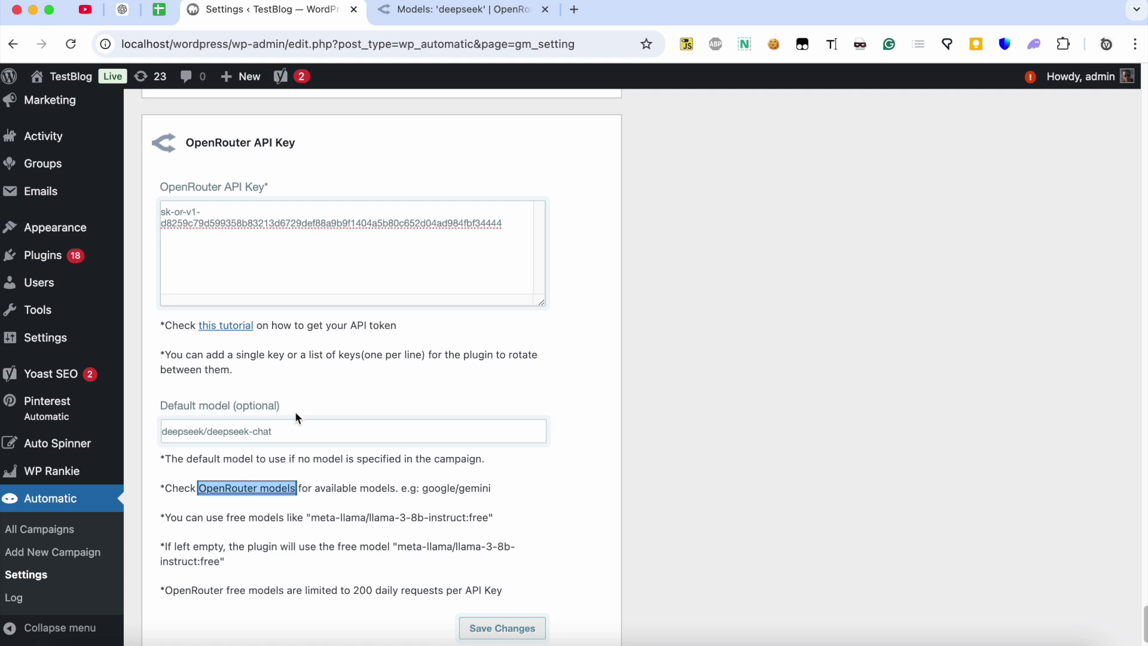
# Replace the default OpenRouter model with deepseek/deepseek-chat and save the settings
pyautogui.click(292, 429)
pyautogui.press('super+a')
pyautogui.press('super+c')
pyautogui.press('BackSpace')
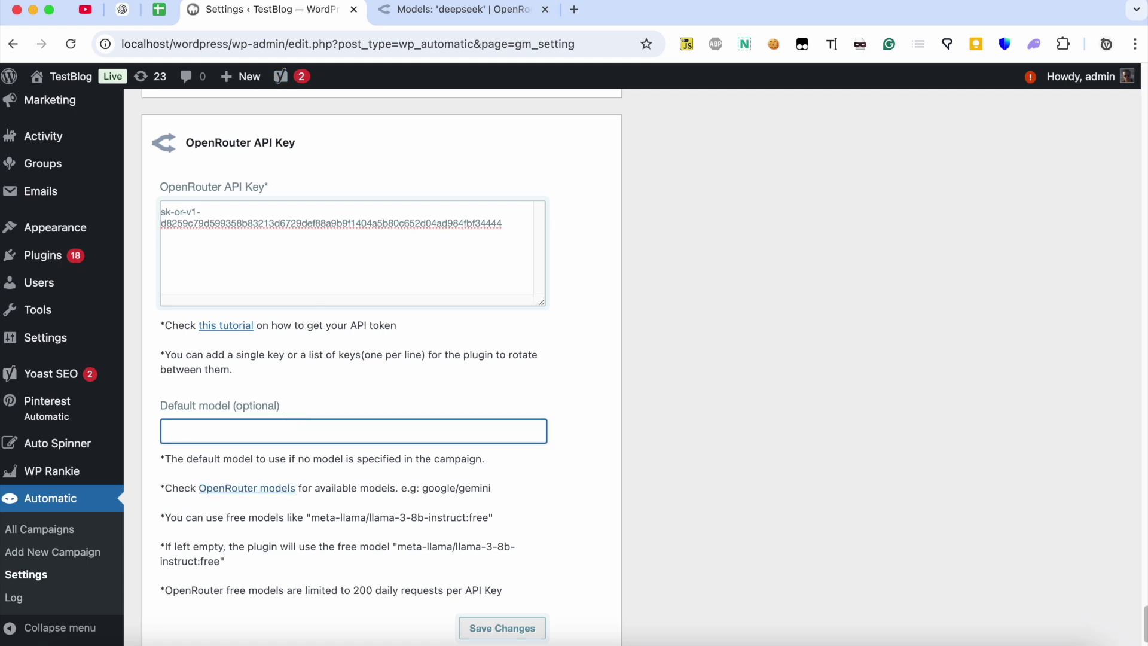
pyautogui.press('super+v')
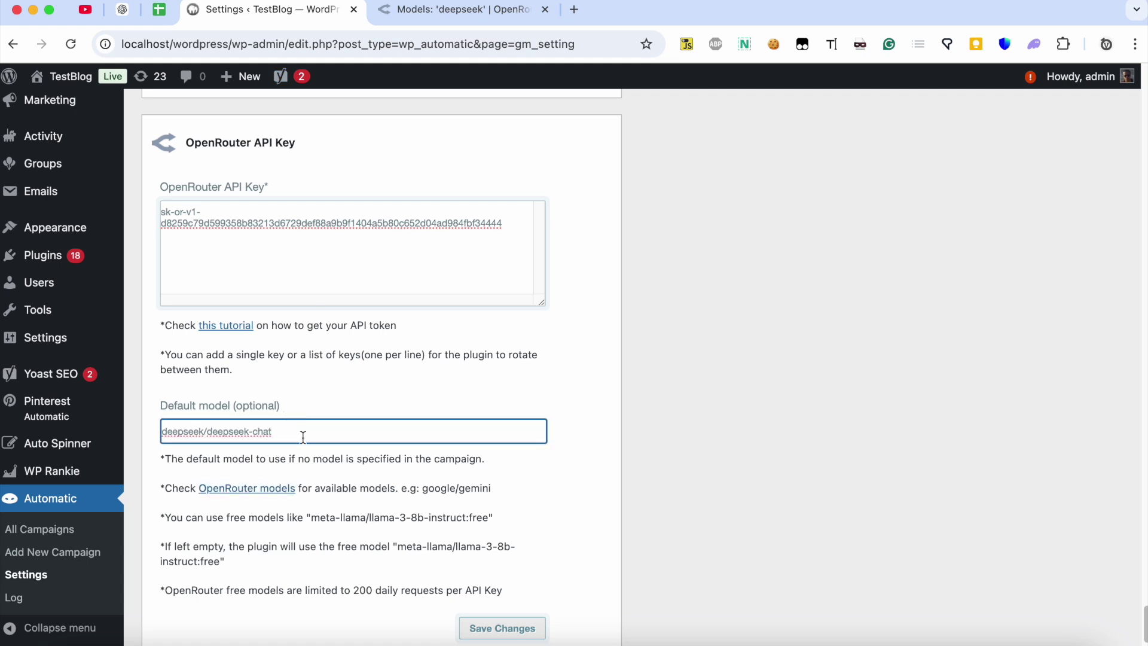
pyautogui.click(504, 621)
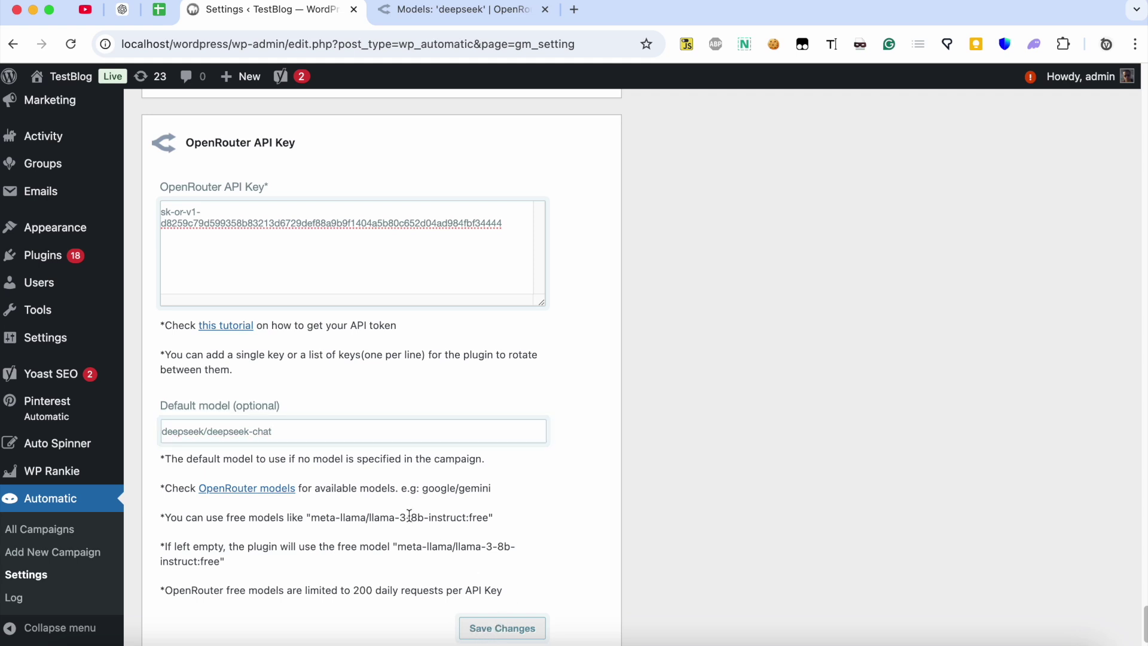
# Open the Add New Campaign page in a new tab
pyautogui.rightClick(93, 553)
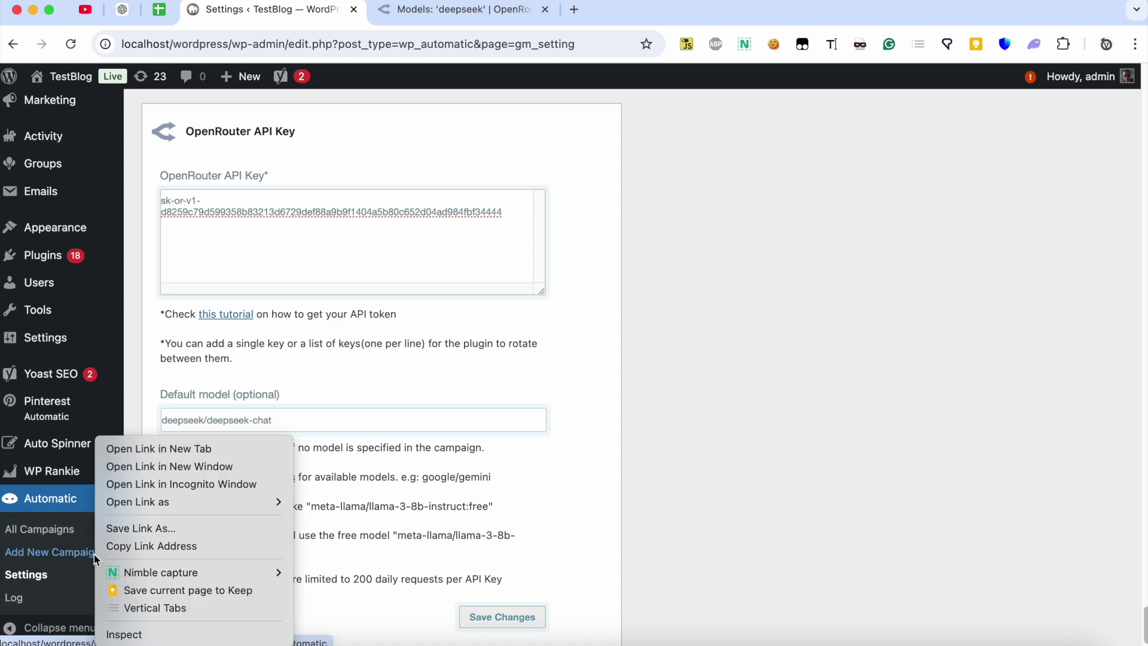
pyautogui.click(159, 448)
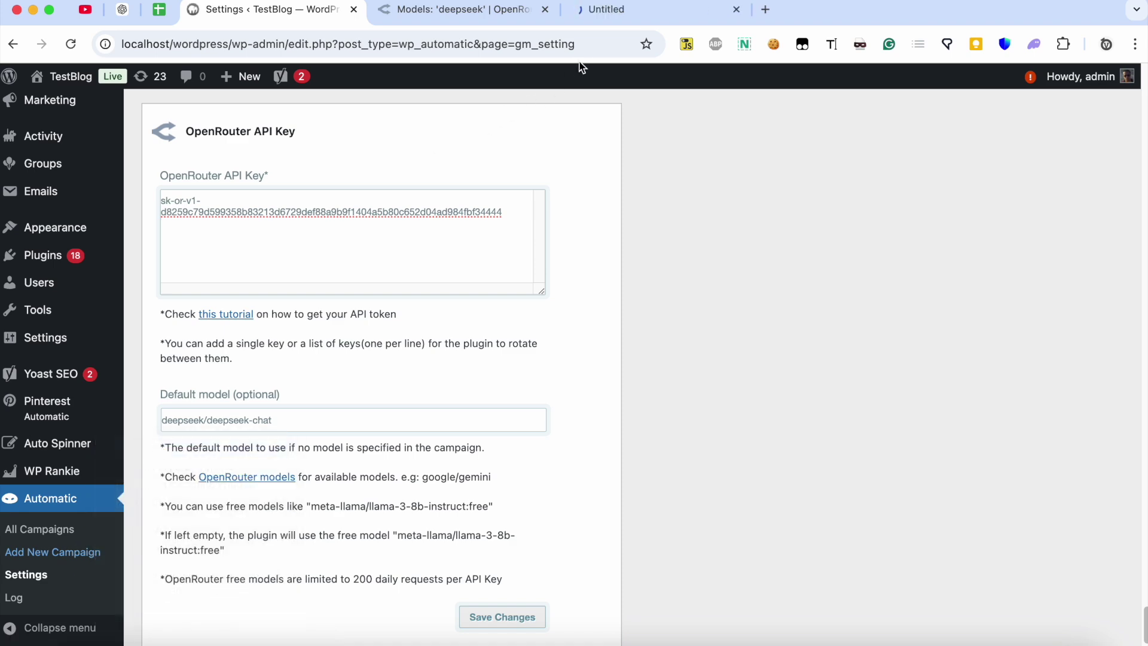
pyautogui.click(618, 12)
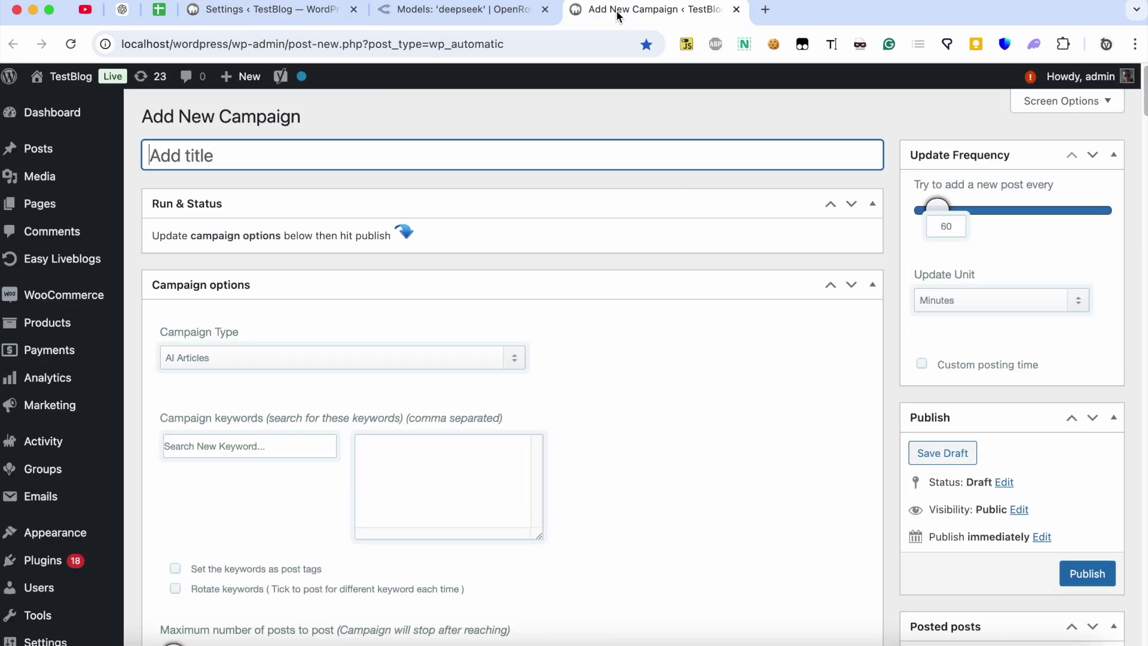
# Enter 'swimming' as the AI Articles campaign keyword
pyautogui.click(404, 469)
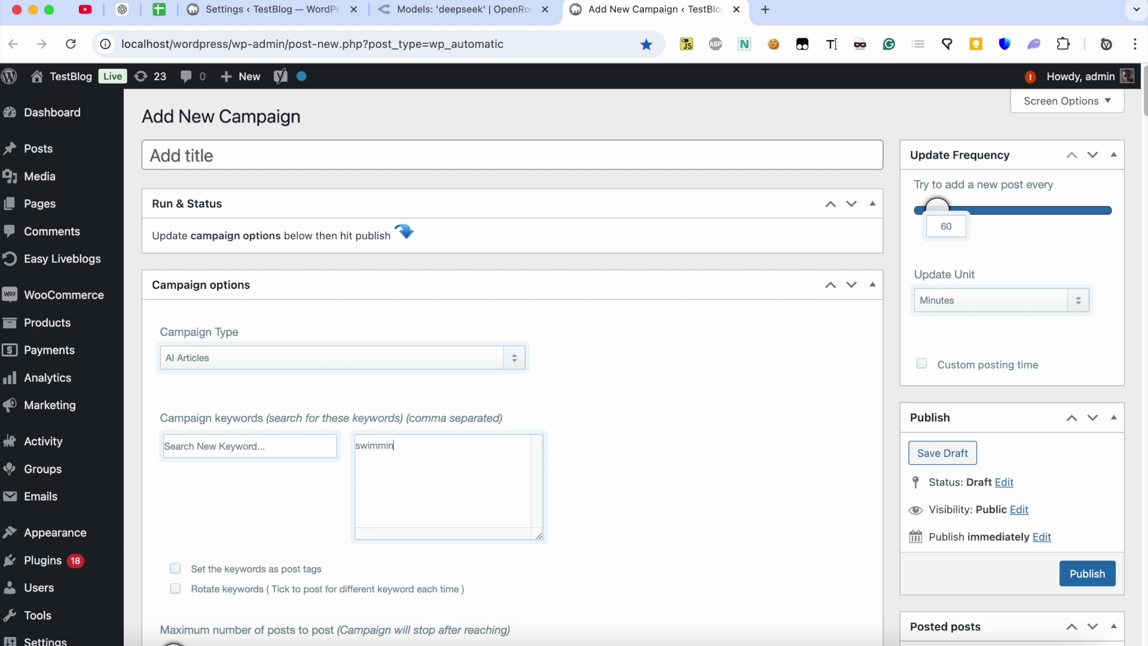
pyautogui.scroll(-13, 661, 459)
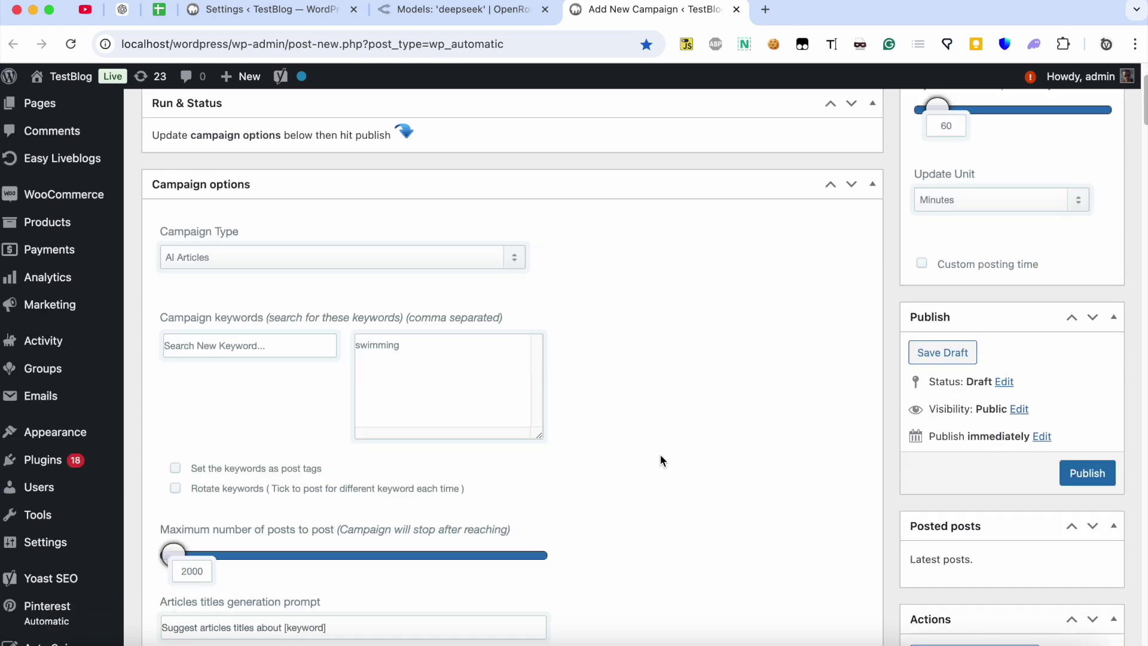
pyautogui.scroll(-15, 662, 460)
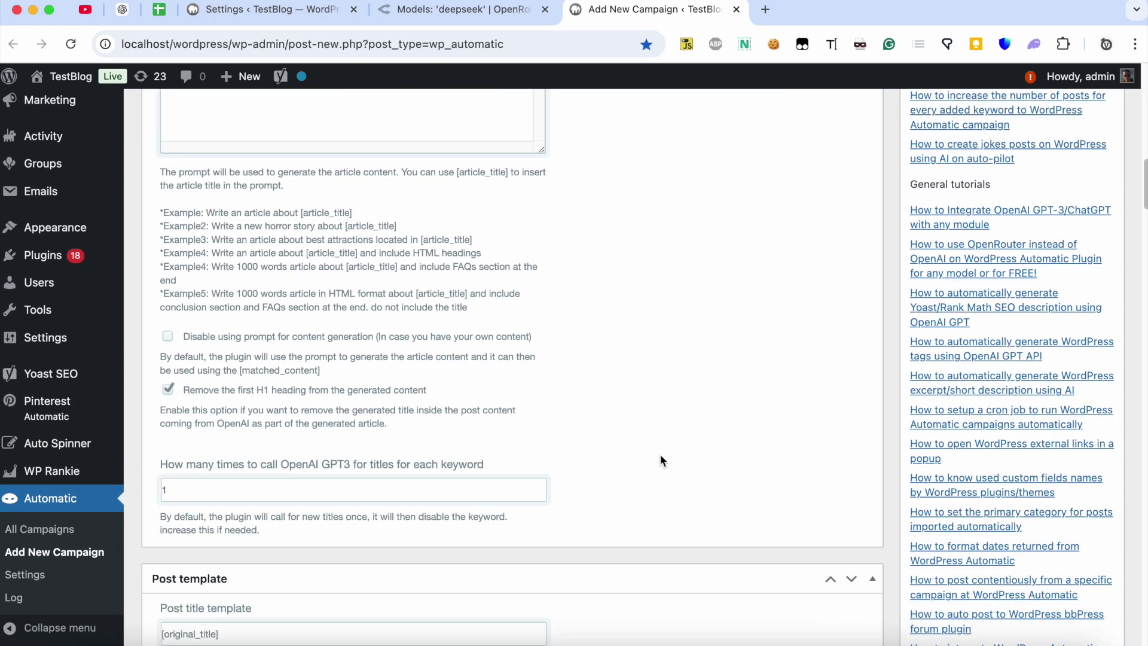
pyautogui.scroll(-4, 660, 459)
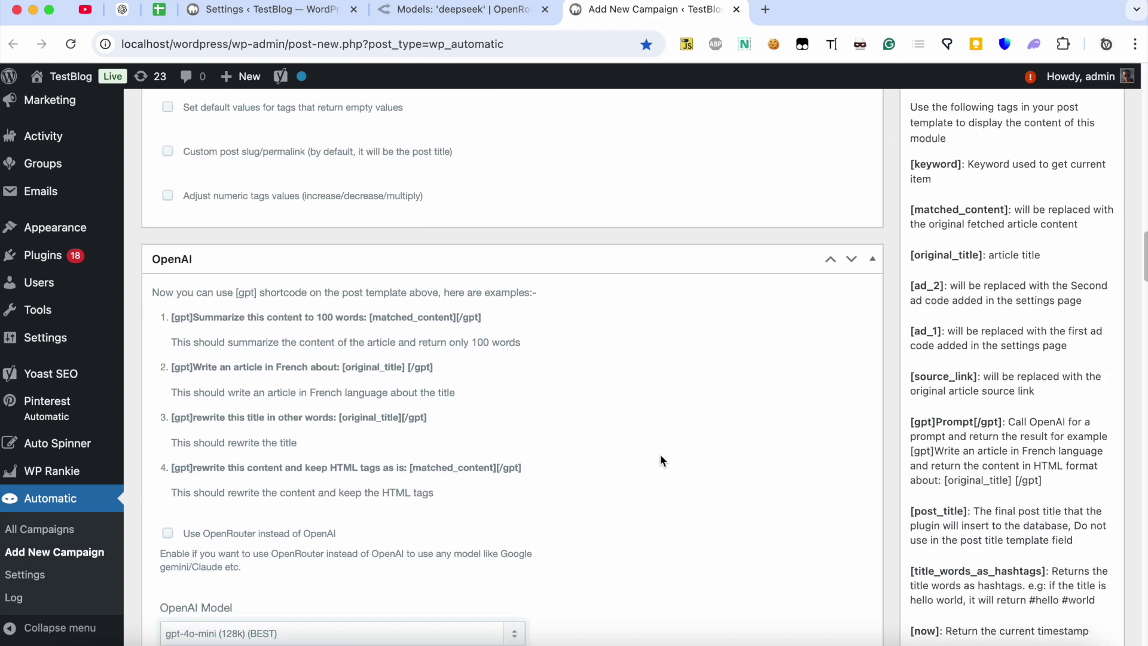
pyautogui.scroll(-1, 660, 460)
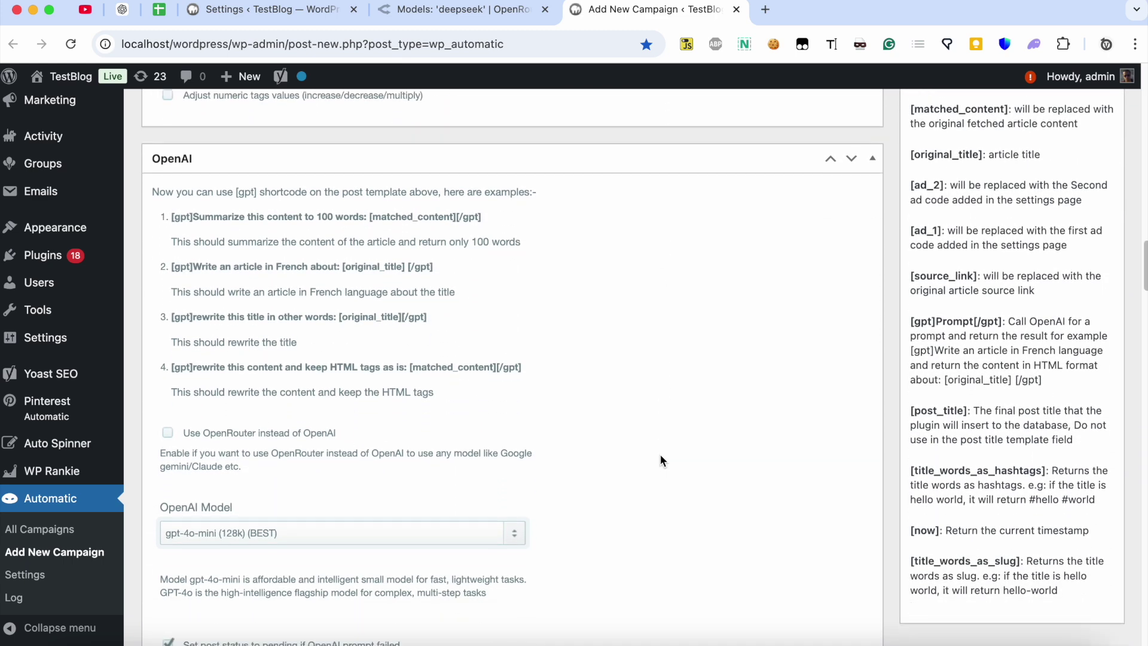
# Switch the campaign to OpenRouter instead of OpenAI and publish it
pyautogui.click(168, 433)
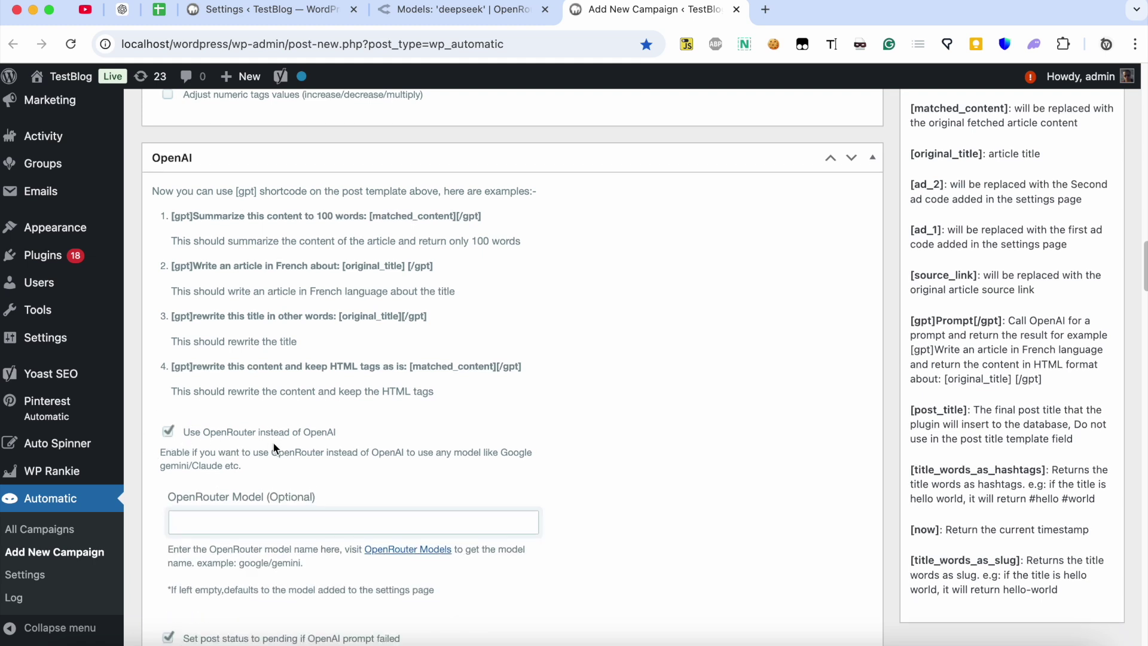
pyautogui.scroll(-3, 274, 443)
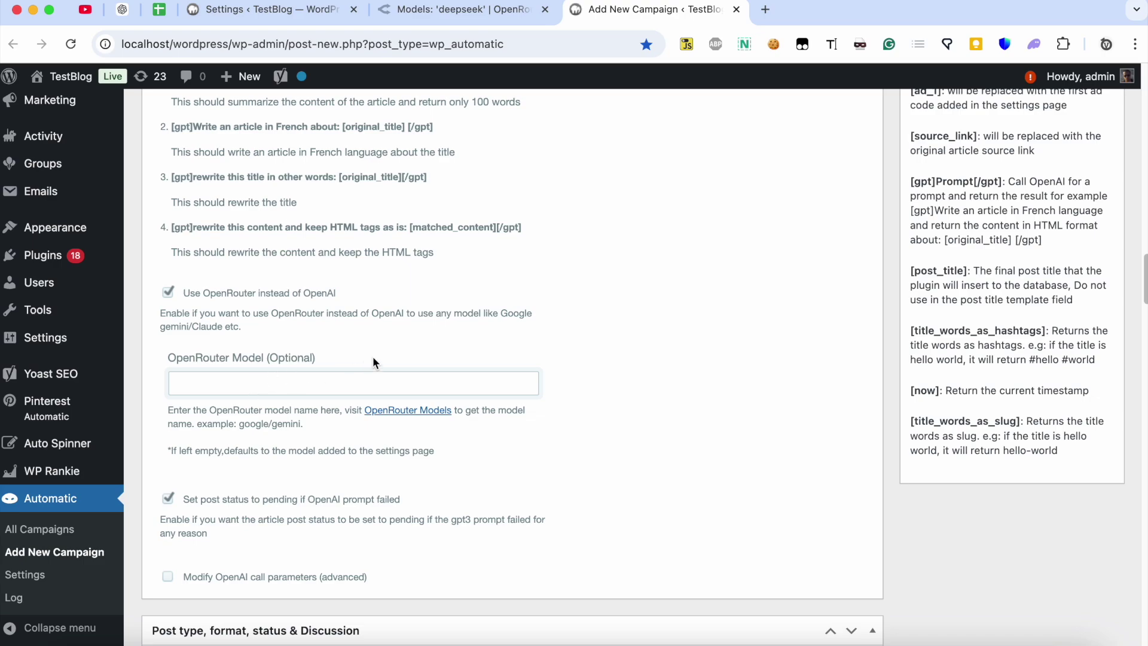
pyautogui.scroll(20, 646, 345)
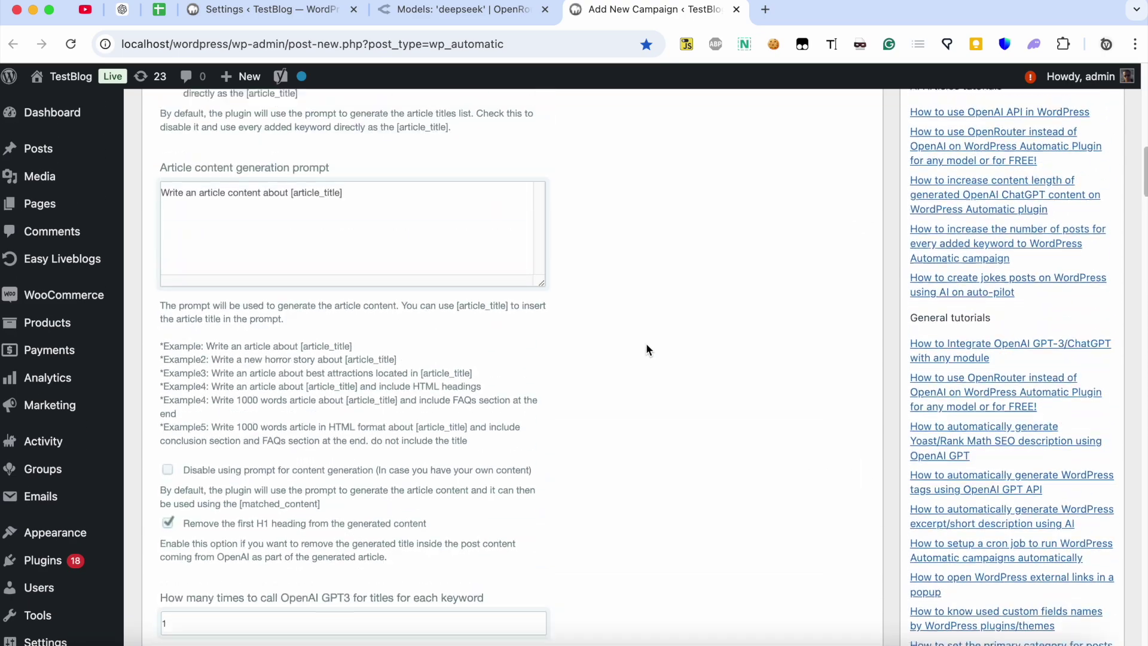
pyautogui.scroll(5, 646, 350)
pyautogui.click(1099, 367)
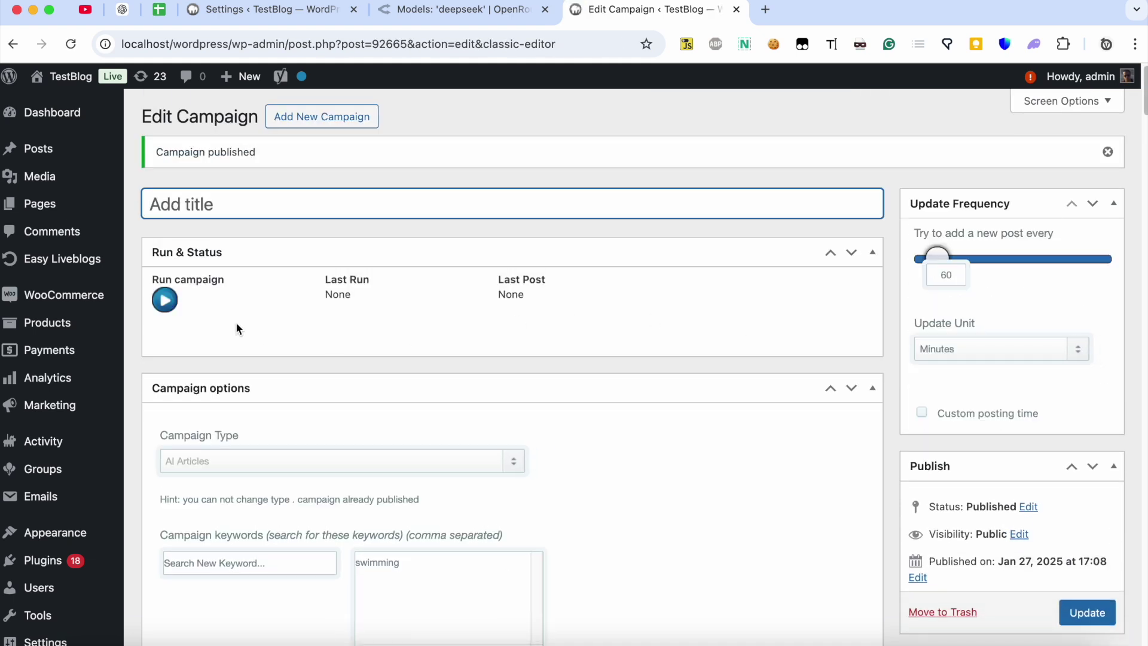
# Run the swimming campaign and open its last posted article in a new tab
pyautogui.click(171, 308)
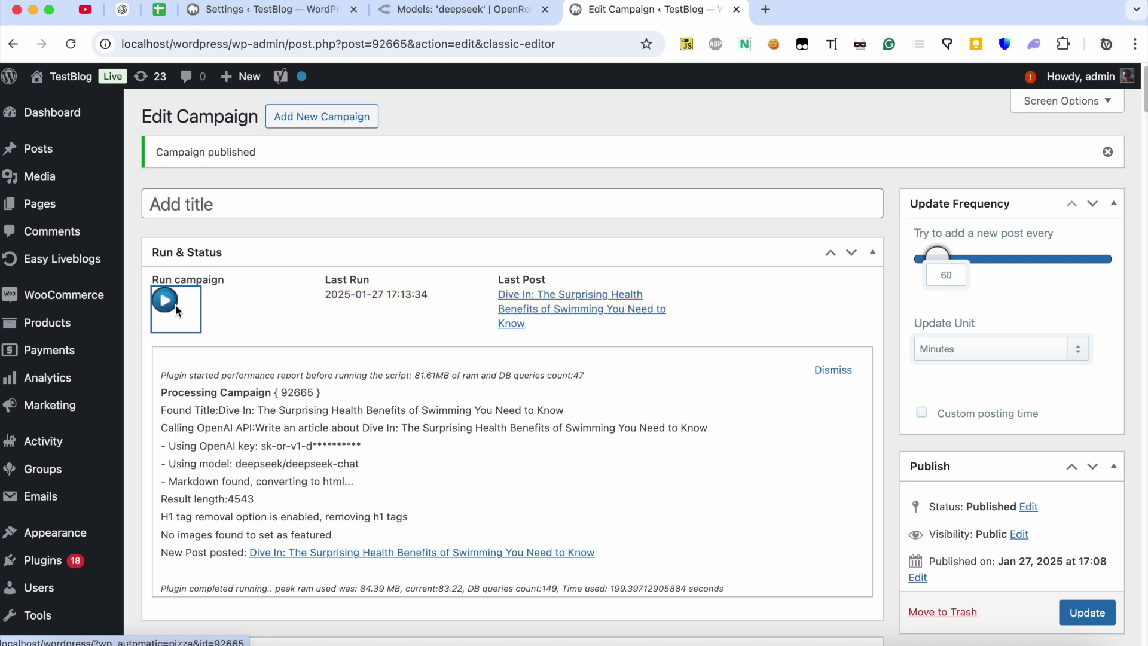
pyautogui.rightClick(569, 305)
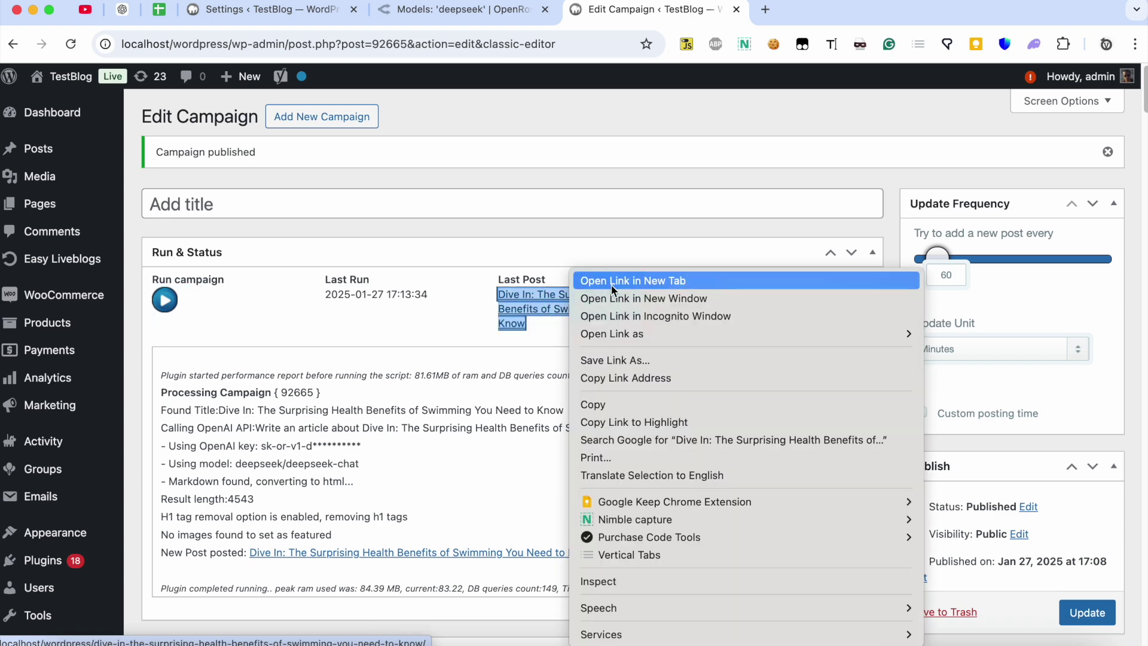
pyautogui.click(604, 275)
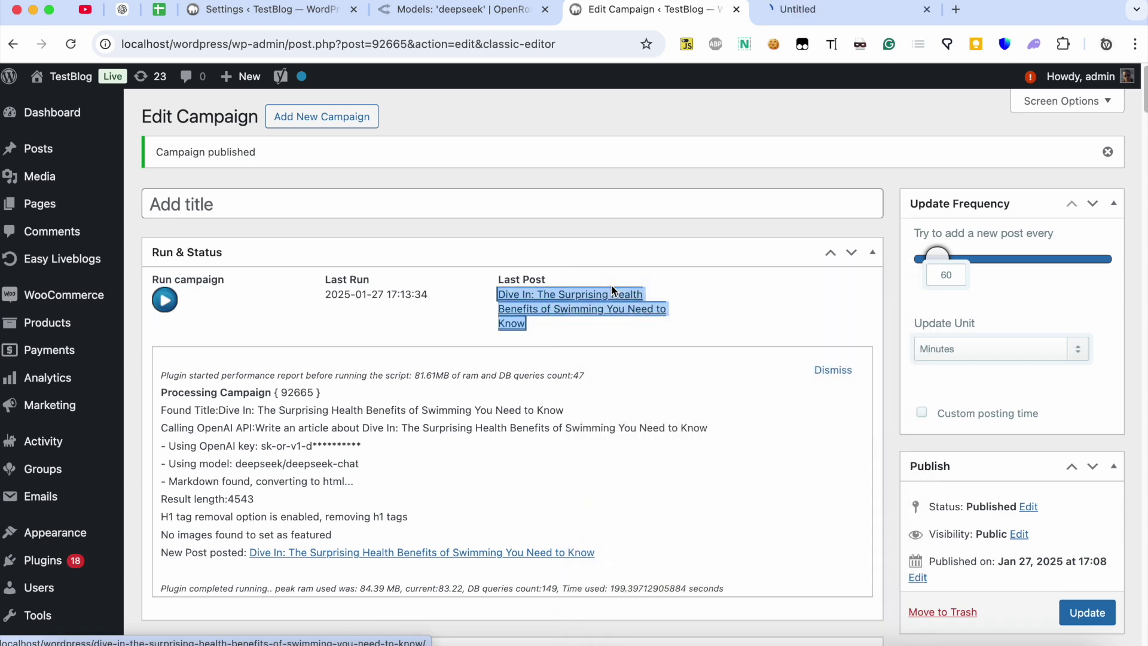
# Read the swimming health-benefits article to its end, then return to Edit Campaign
pyautogui.click(824, 10)
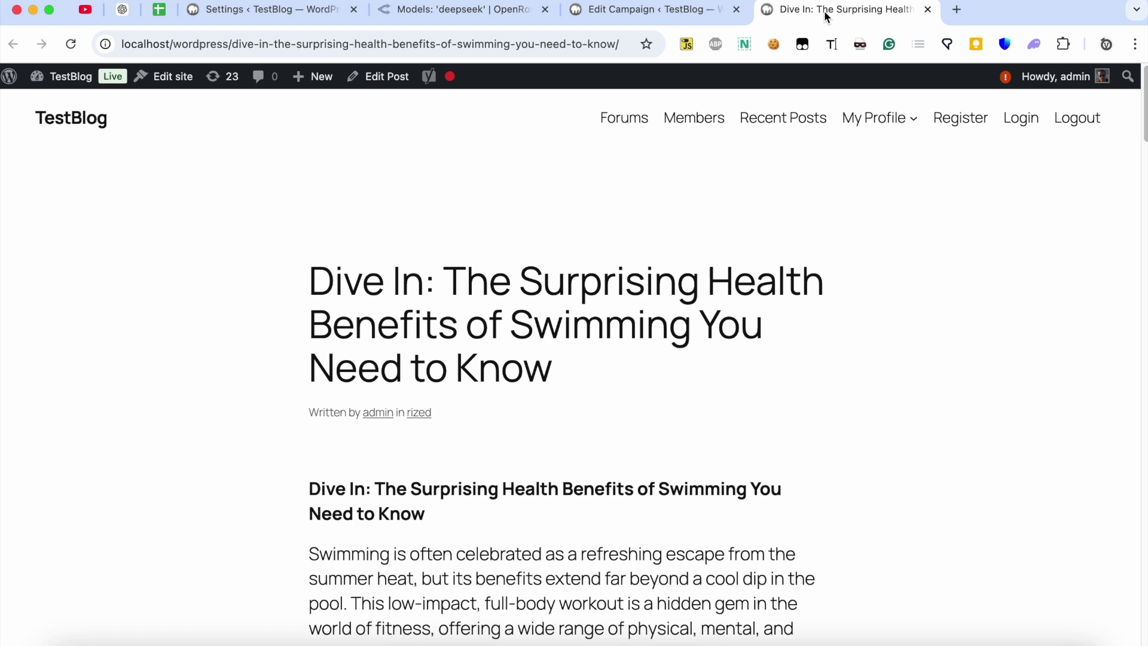
pyautogui.scroll(-15, 768, 225)
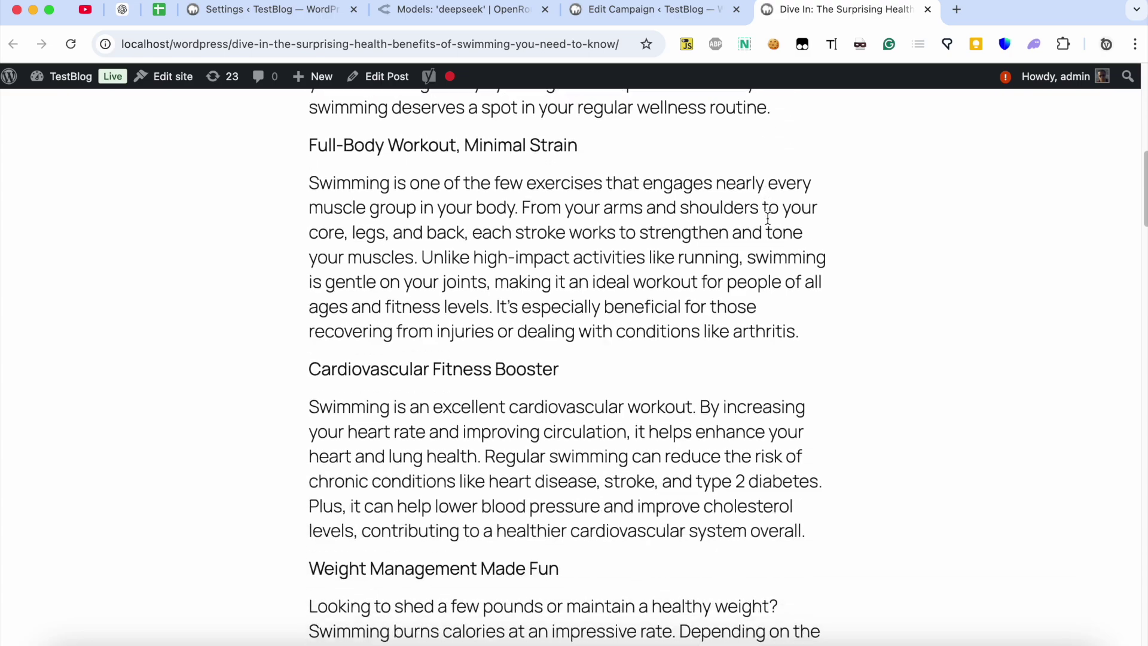
pyautogui.scroll(-13, 768, 216)
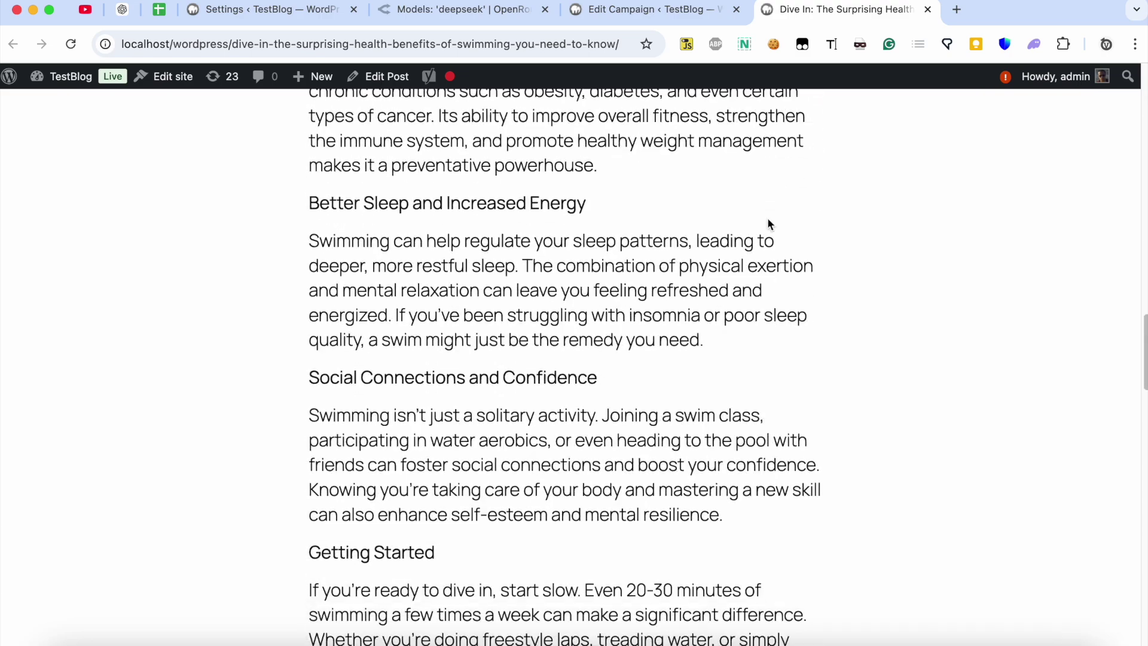
pyautogui.scroll(-6, 768, 224)
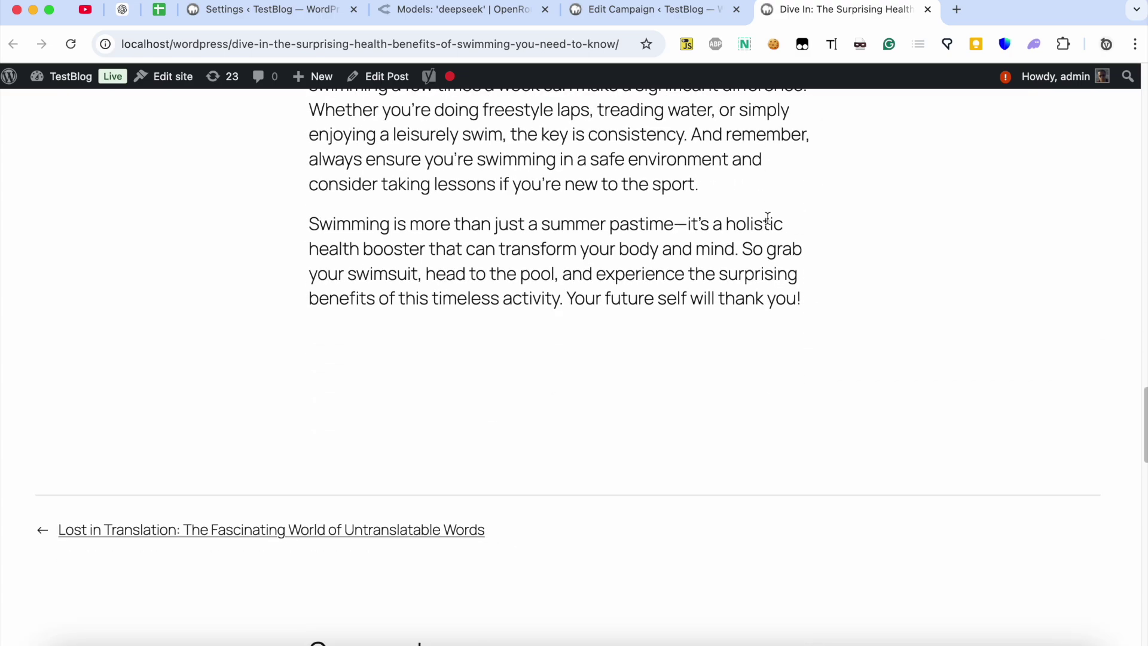
pyautogui.scroll(20, 768, 218)
pyautogui.scroll(8, 768, 218)
pyautogui.click(705, 11)
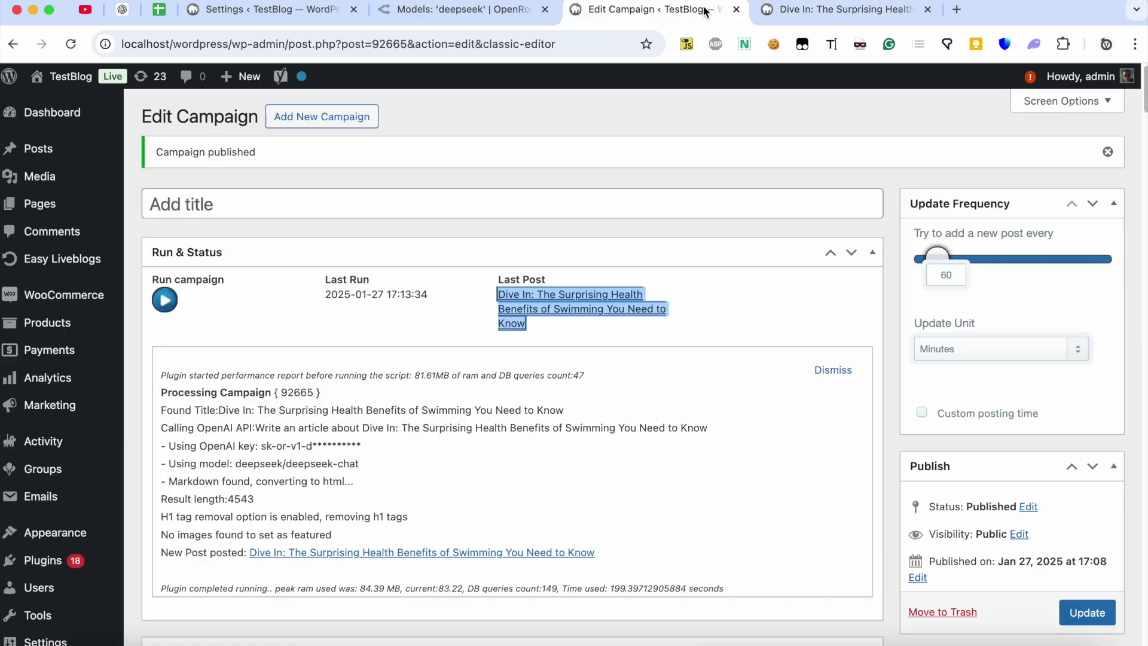
# Highlight deepseek/deepseek-chat in the run log, then start a new campaign
pyautogui.moveTo(237, 466); pyautogui.dragTo(378, 461)
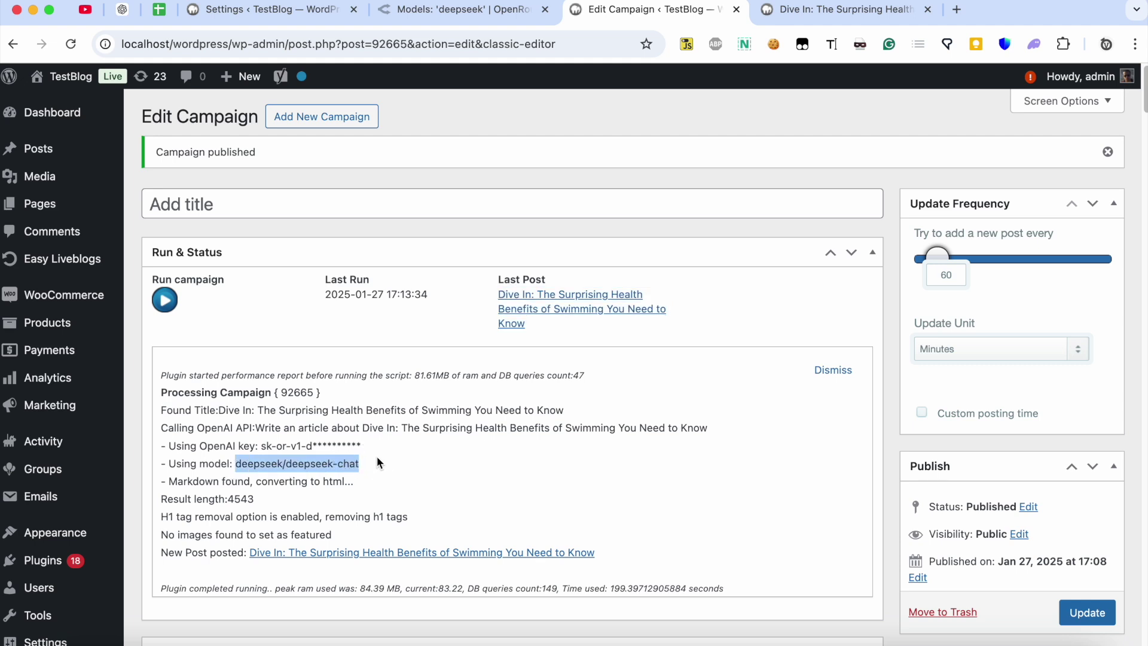
pyautogui.scroll(-1, 378, 463)
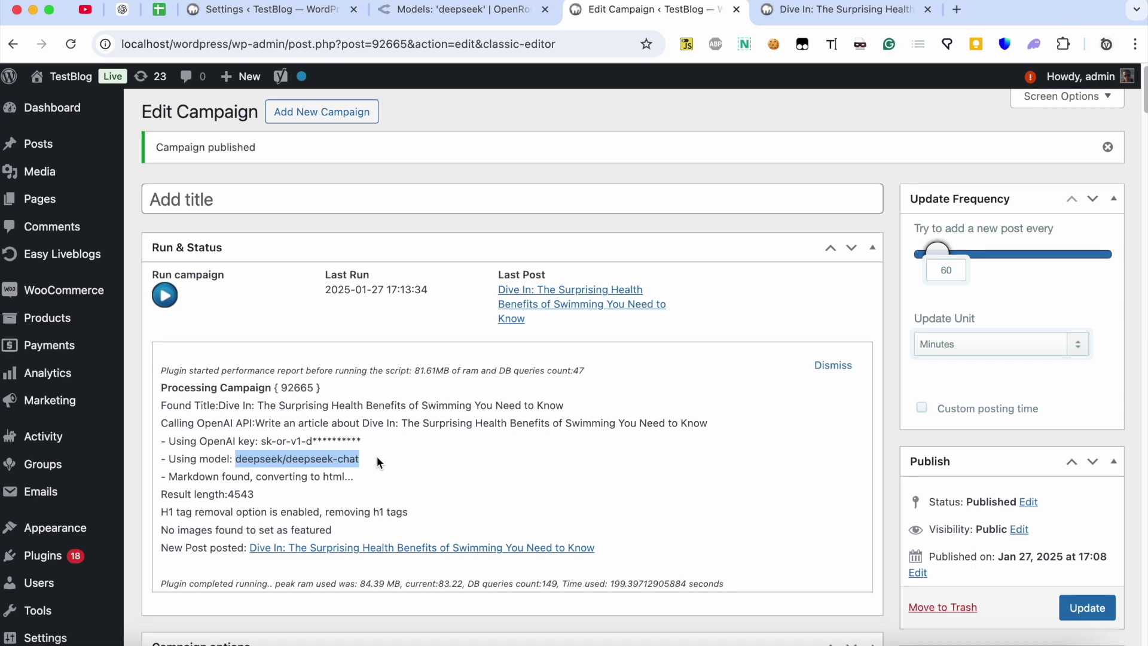
pyautogui.scroll(-1, 377, 462)
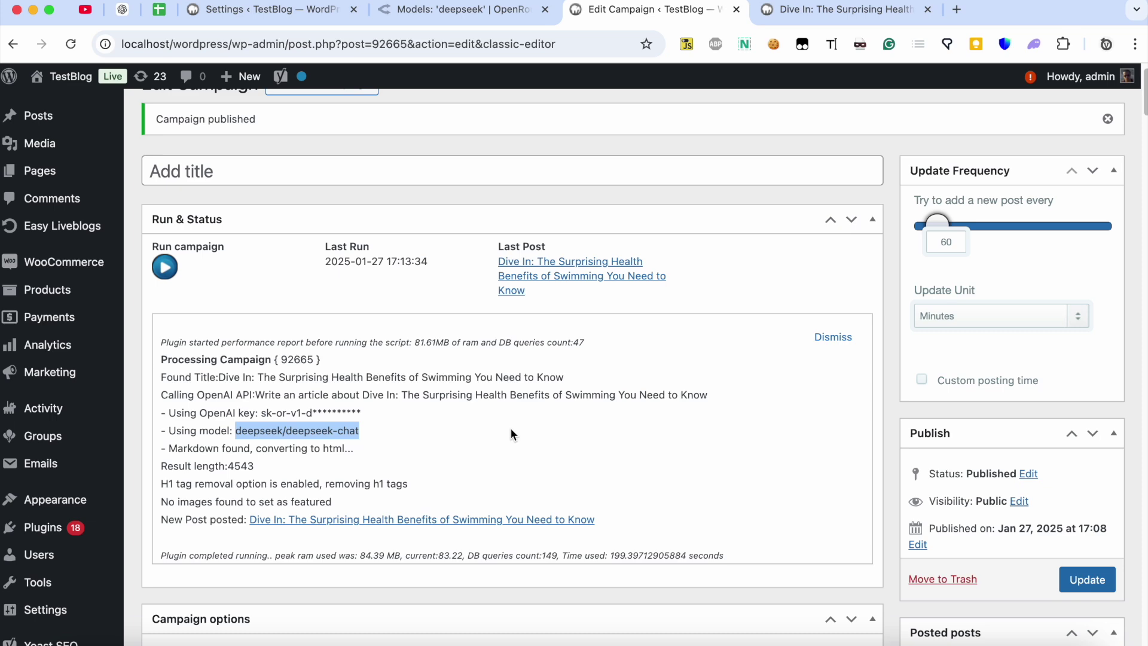
pyautogui.scroll(-5, 511, 428)
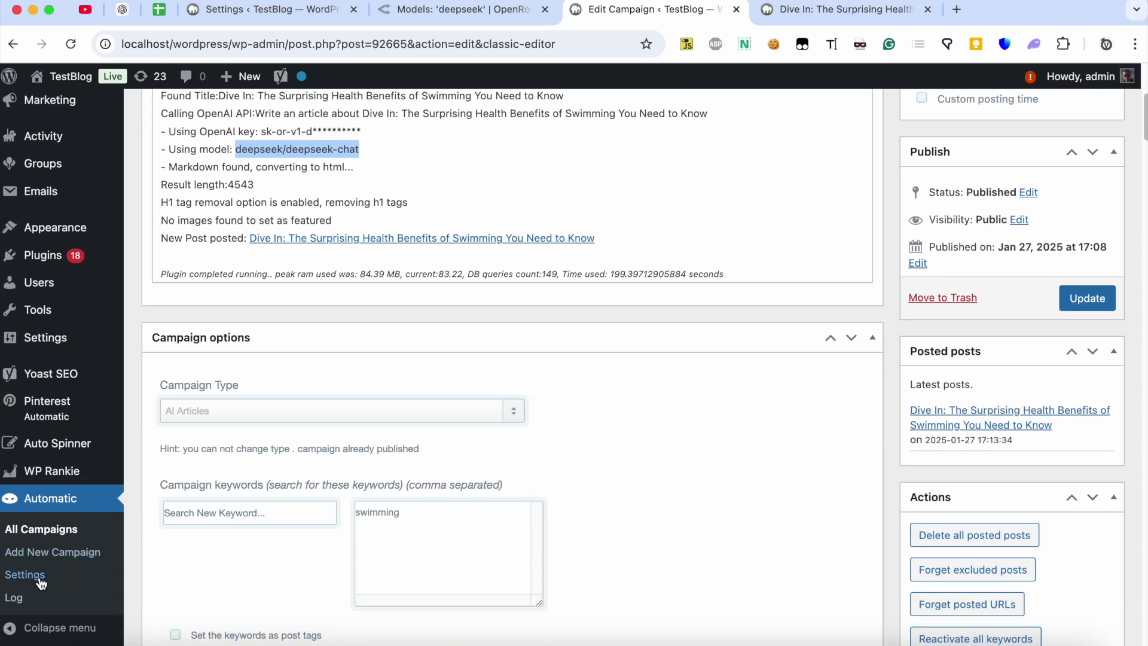
pyautogui.click(26, 553)
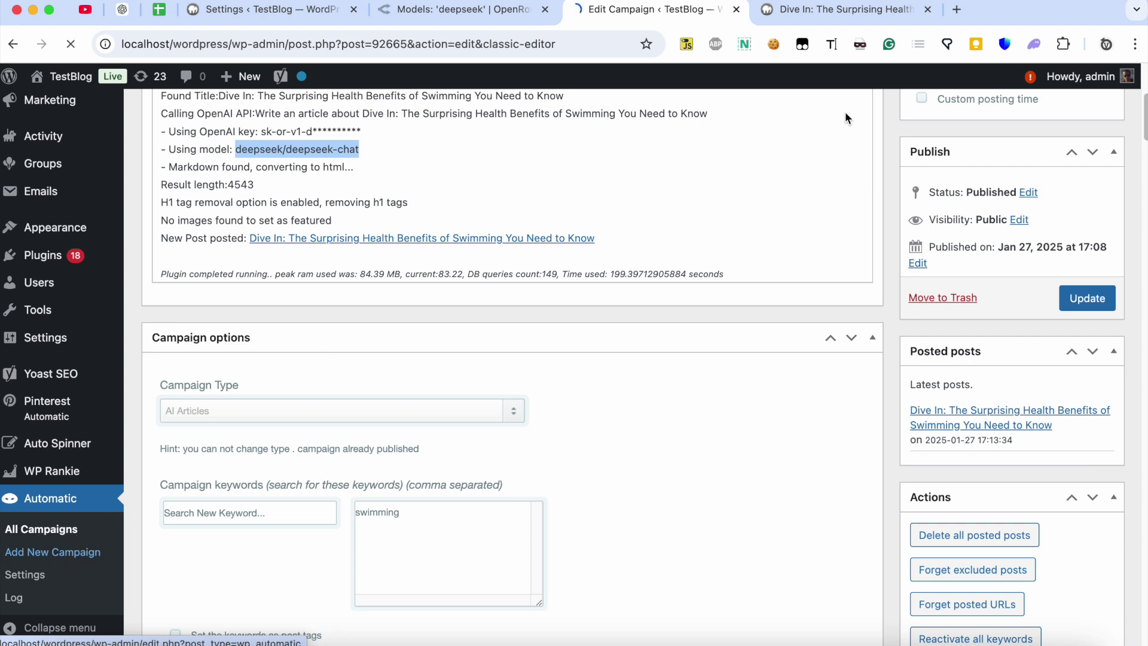
# Bring up the mashable.com/feed address in a new tab, then return to the campaign form
pyautogui.click(956, 10)
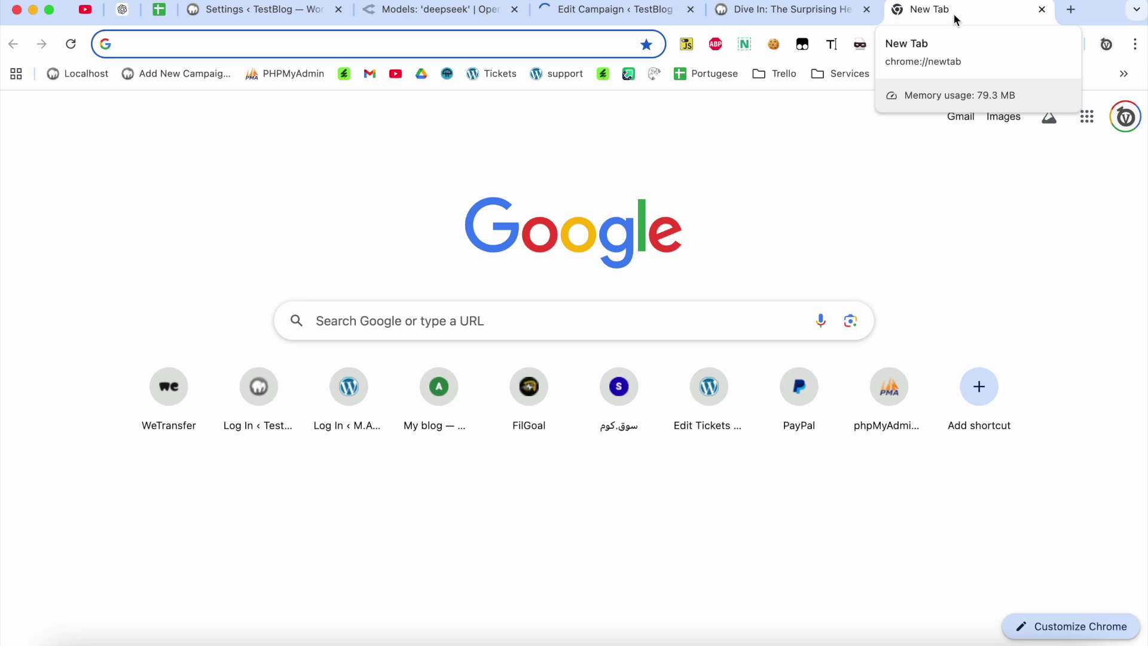
pyautogui.write('te')
pyautogui.press('BackSpace')
pyautogui.press('BackSpace')
pyautogui.press('BackSpace')
pyautogui.write('mashab')
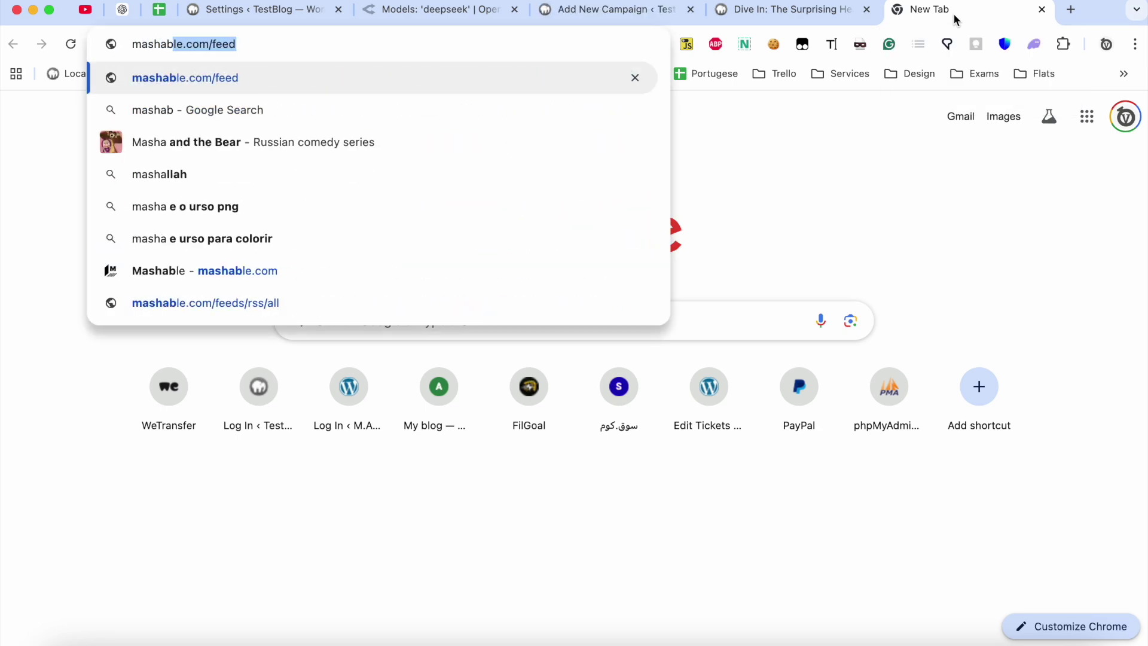
pyautogui.press('super+a')
pyautogui.press('super+c')
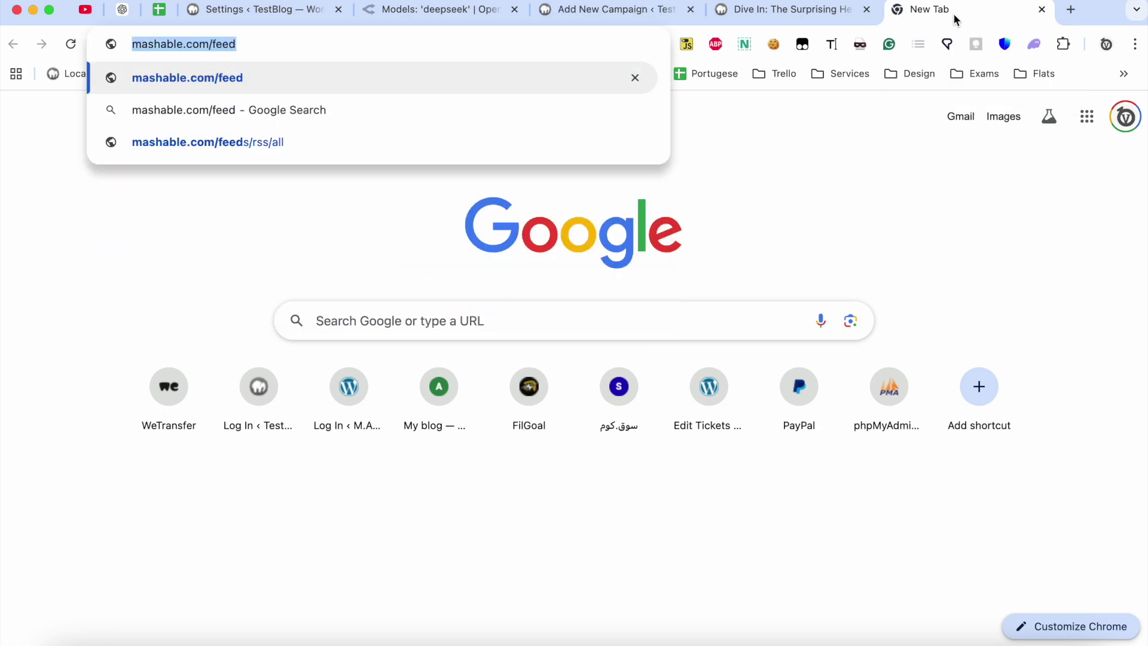
pyautogui.click(646, 11)
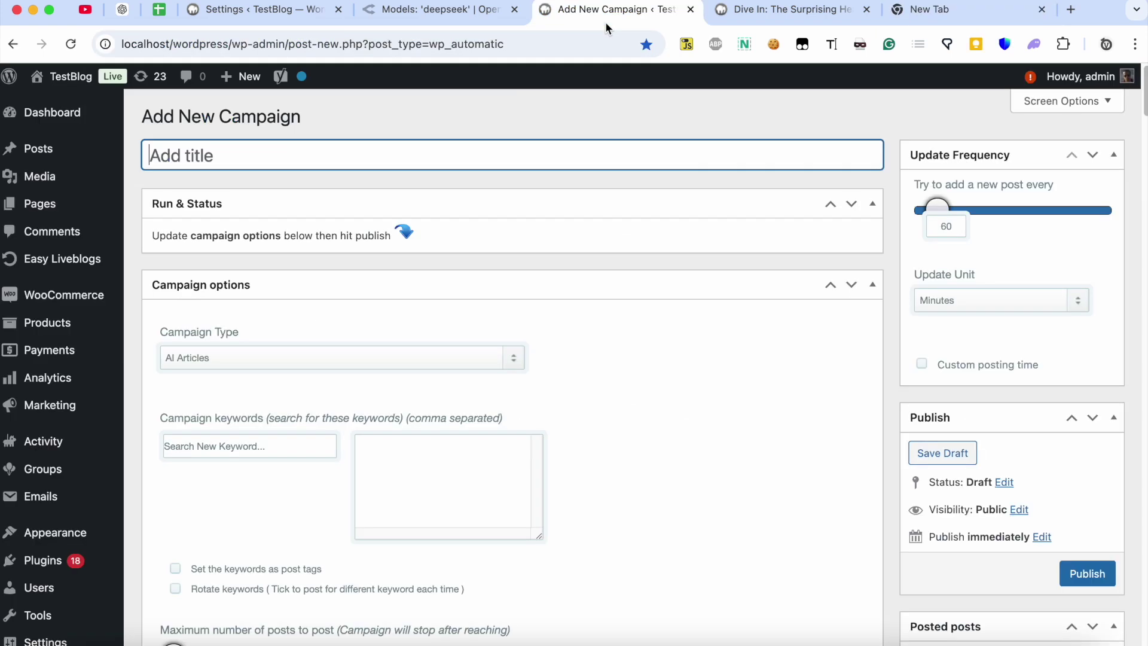
pyautogui.click(482, 356)
pyautogui.click(473, 376)
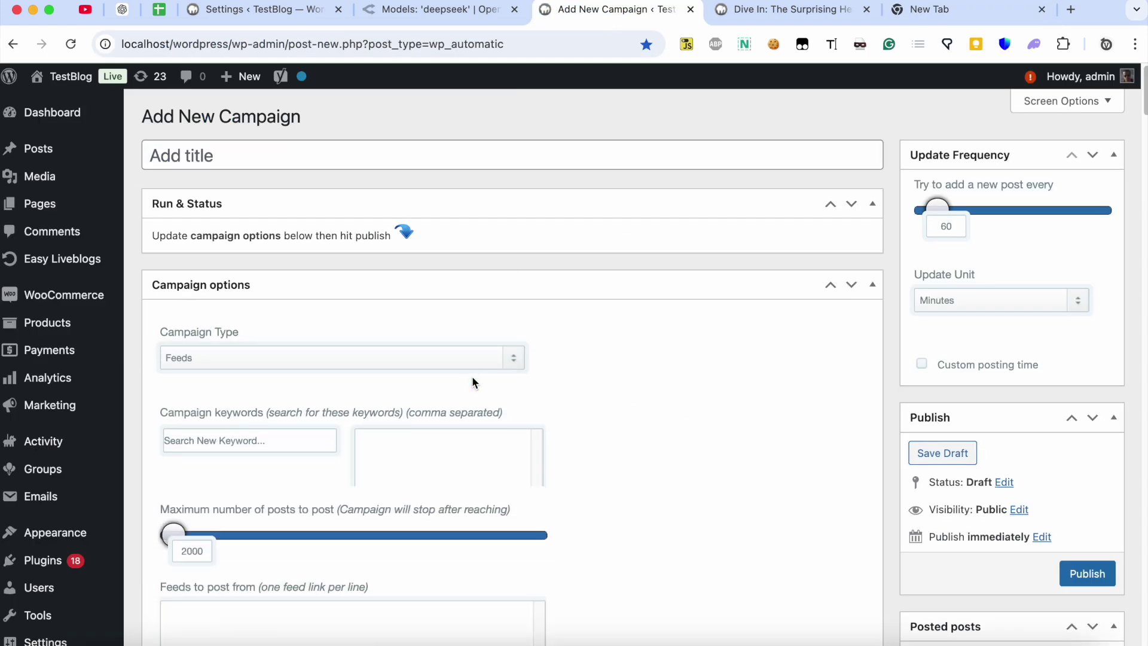
pyautogui.scroll(-5, 472, 375)
pyautogui.click(454, 405)
pyautogui.press('super+v')
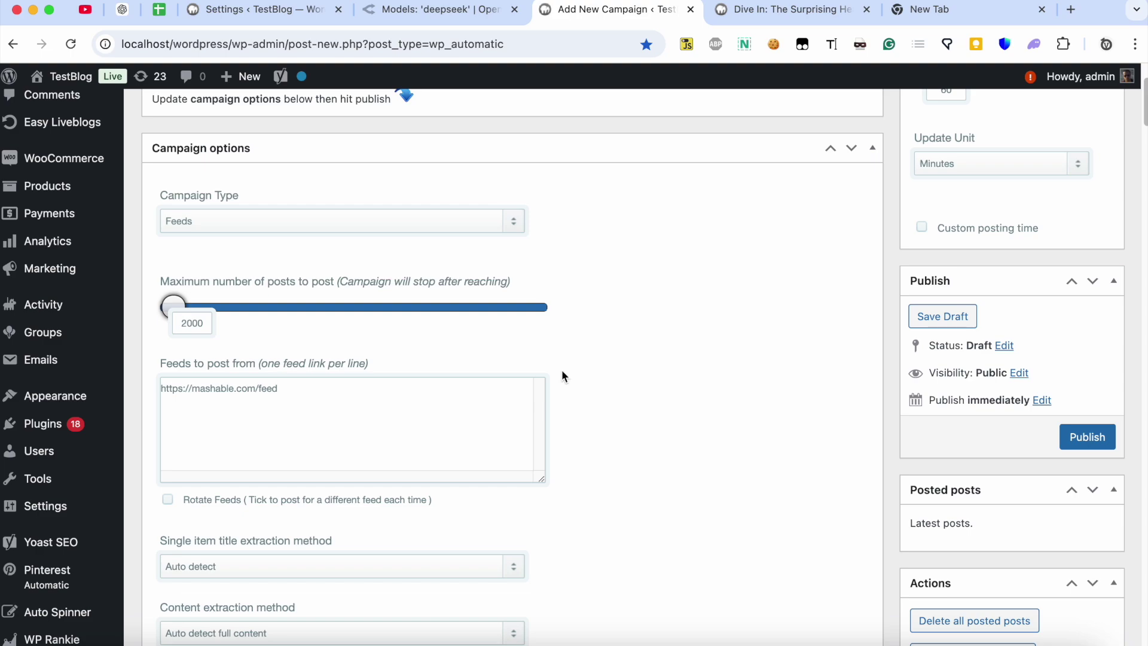
# Tick 'Use OpenRouter instead of OpenAI' for the Feeds campaign
pyautogui.scroll(-20, 656, 363)
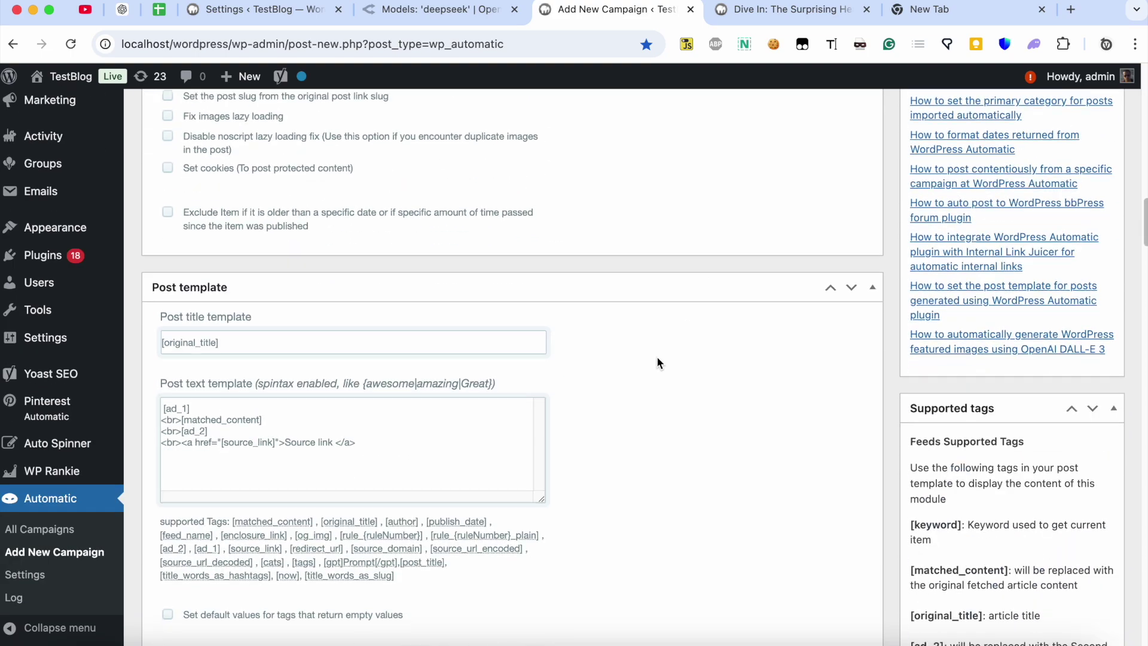
pyautogui.scroll(-2, 657, 359)
pyautogui.scroll(-6, 657, 359)
pyautogui.scroll(-5, 657, 363)
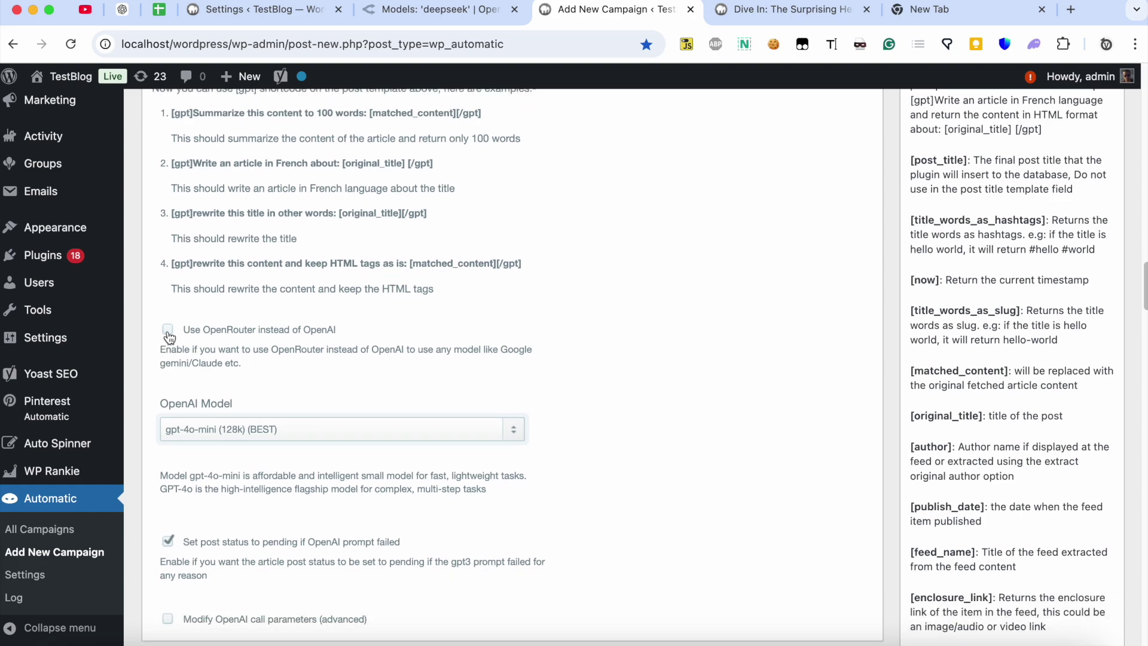
pyautogui.click(168, 329)
pyautogui.scroll(15, 518, 344)
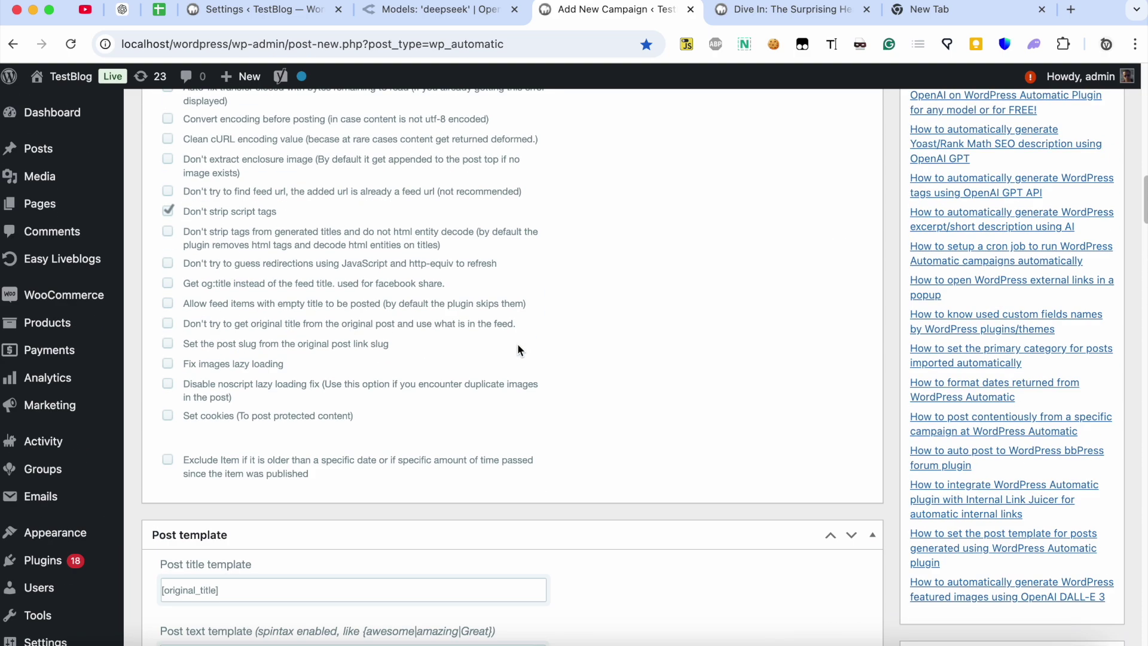
pyautogui.scroll(9, 518, 351)
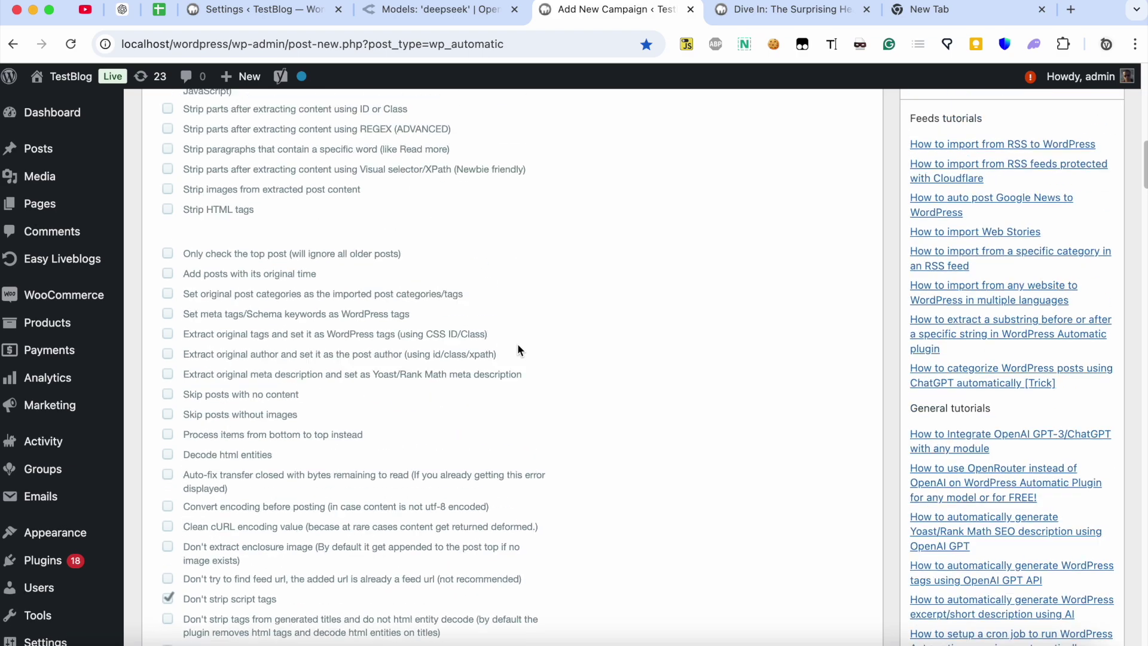
pyautogui.scroll(-13, 518, 347)
pyautogui.scroll(-5, 518, 344)
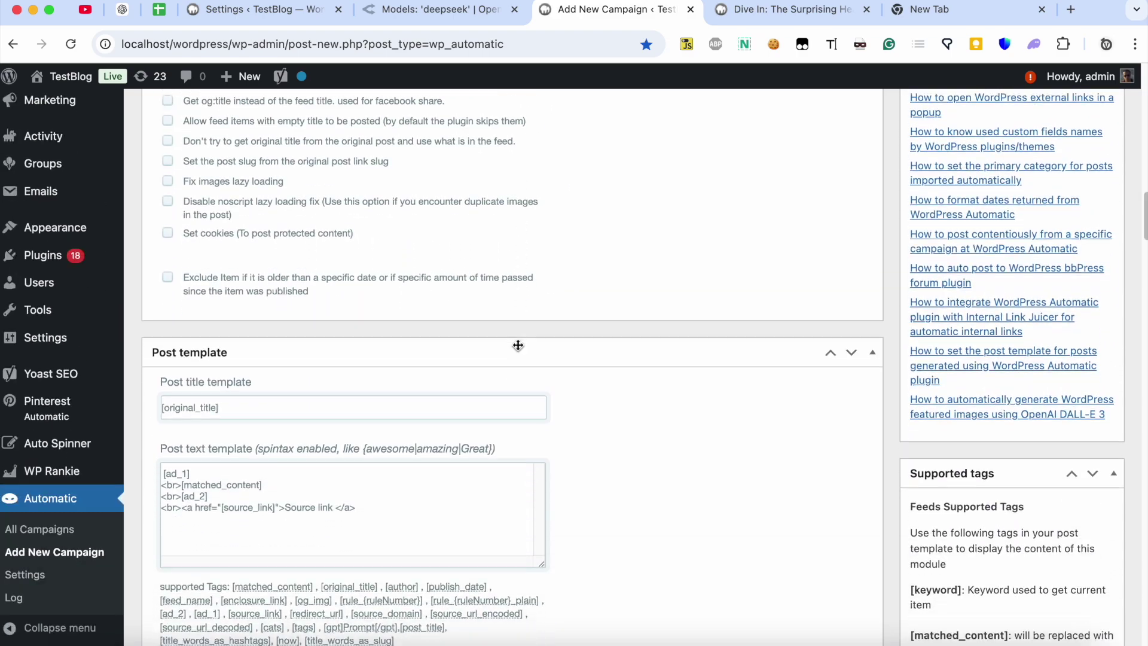
# Set the title template to '[gpt]Suggest a better title and return a single title only without other comments:[original_title][/gpt]'
pyautogui.click(162, 263)
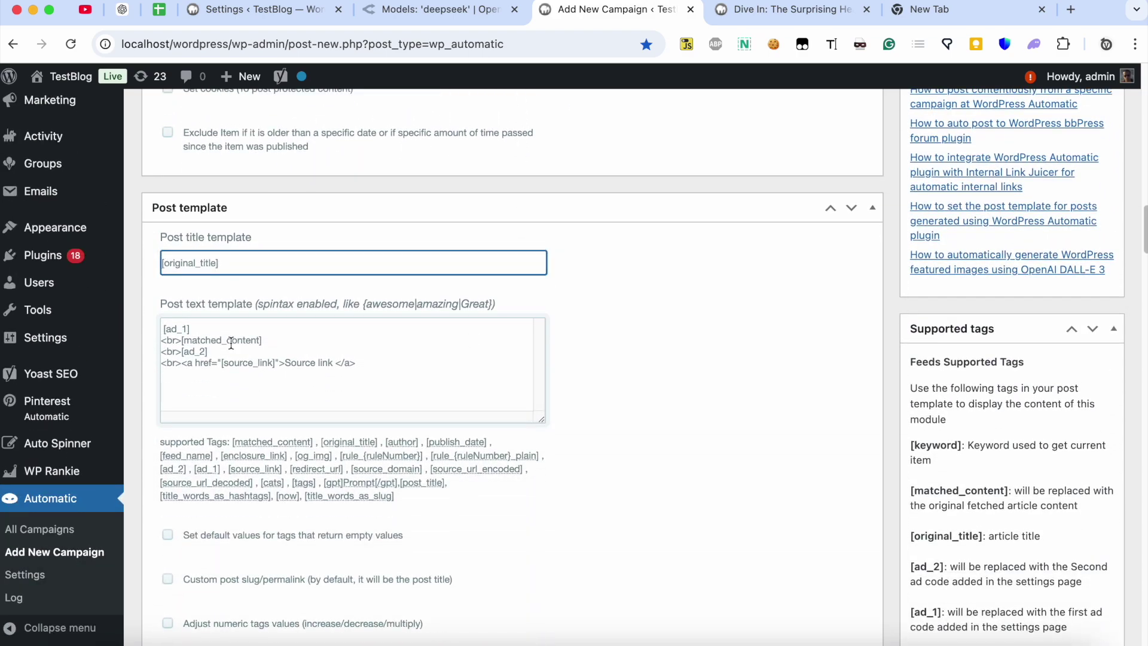
pyautogui.write('[gpt]')
pyautogui.write('Sugge')
pyautogui.write('st a bette')
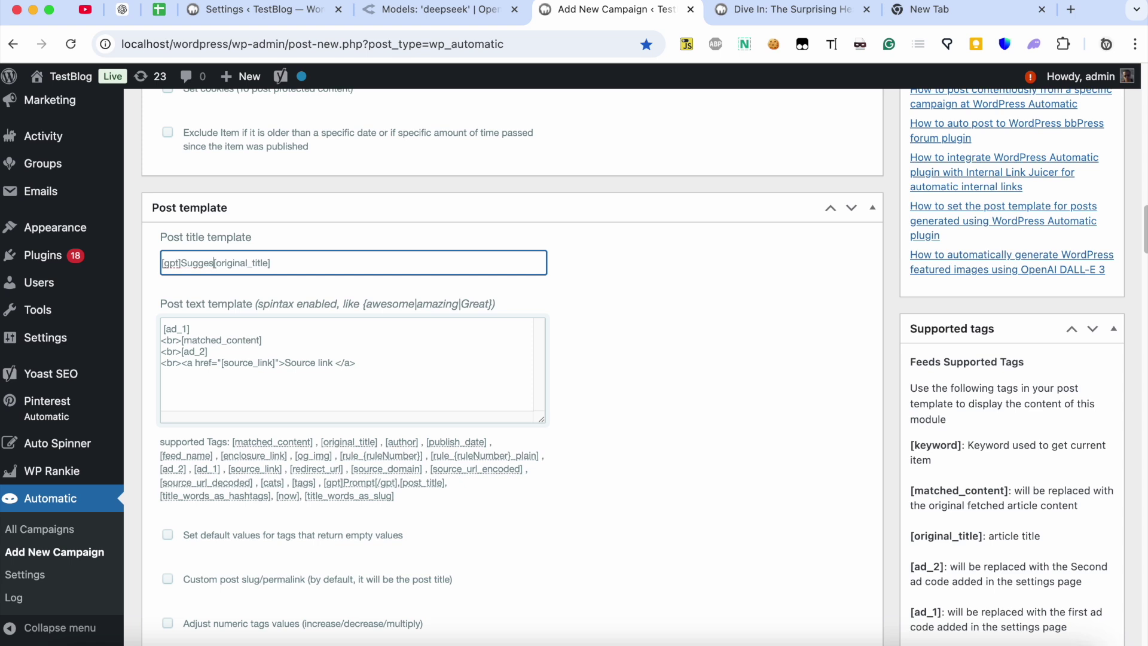
pyautogui.write('r title ')
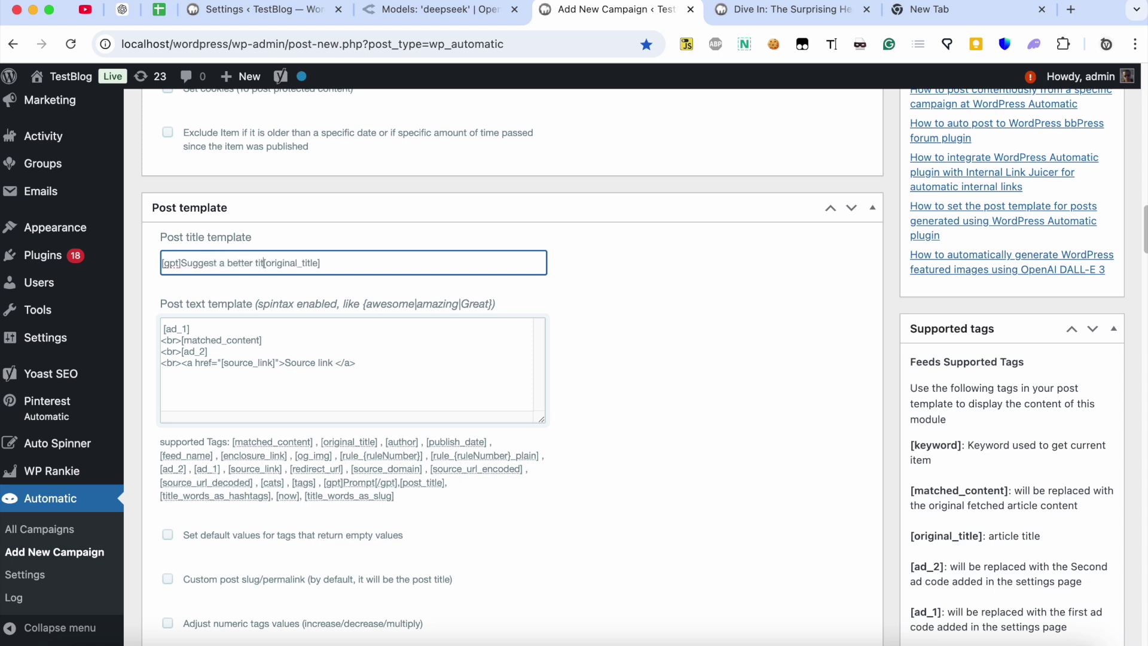
pyautogui.write('and return a single ti[original_title')
pyautogui.press('BackSpace')
pyautogui.press('BackSpace')
pyautogui.press('BackSpace')
pyautogui.write('tle only')
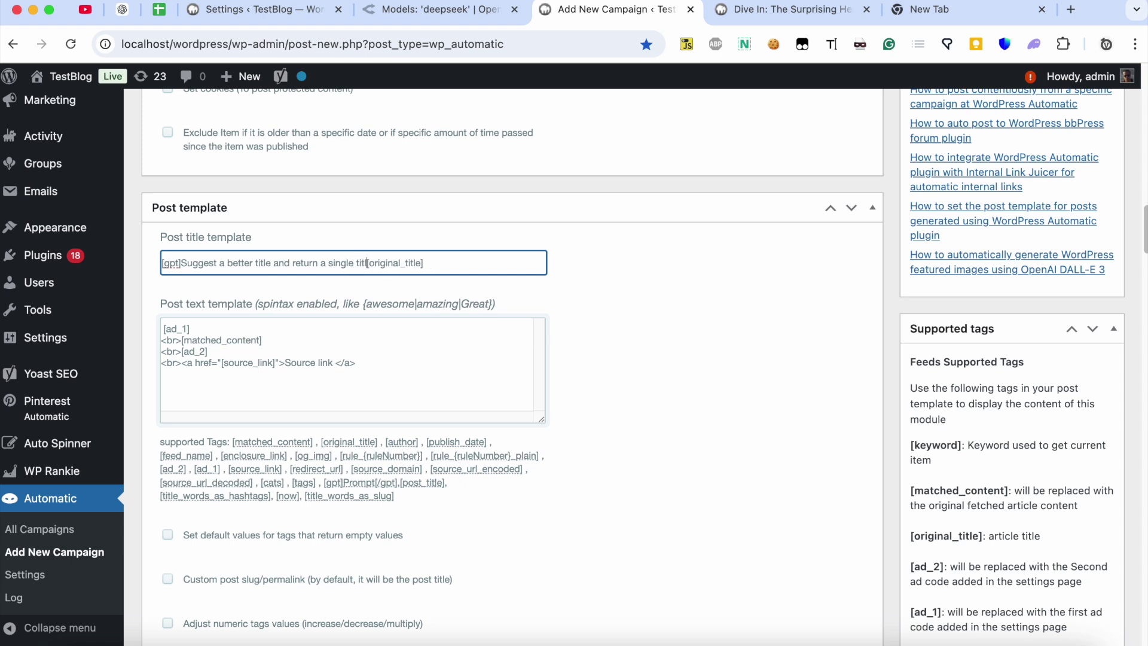
pyautogui.write(' without ot')
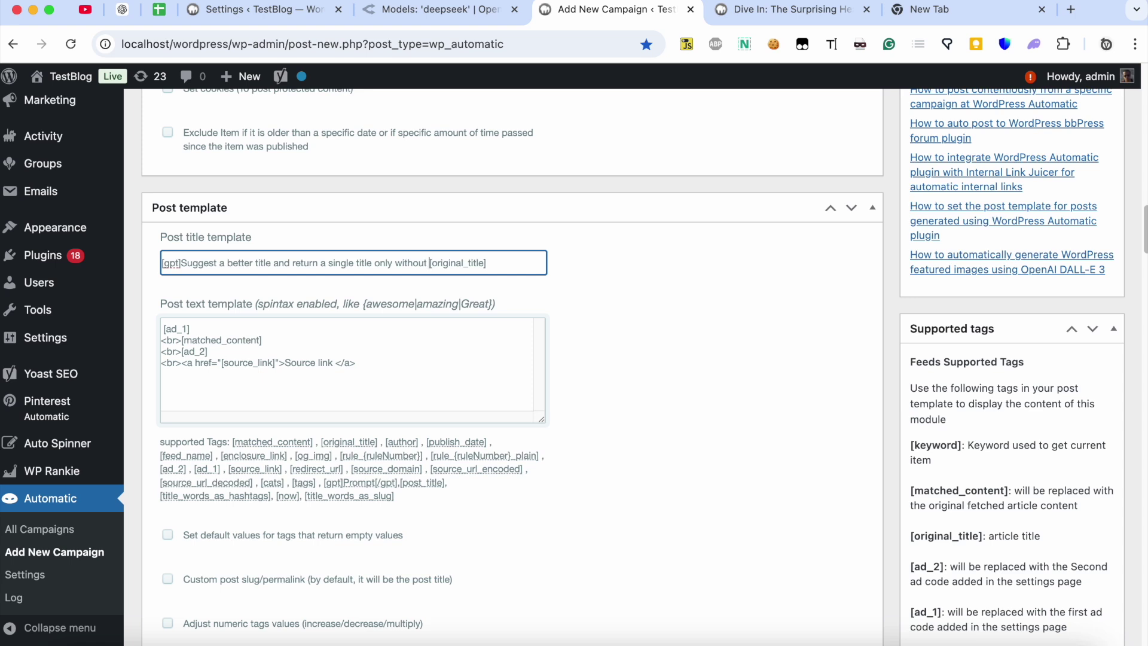
pyautogui.write('her comments:')
pyautogui.click(545, 263)
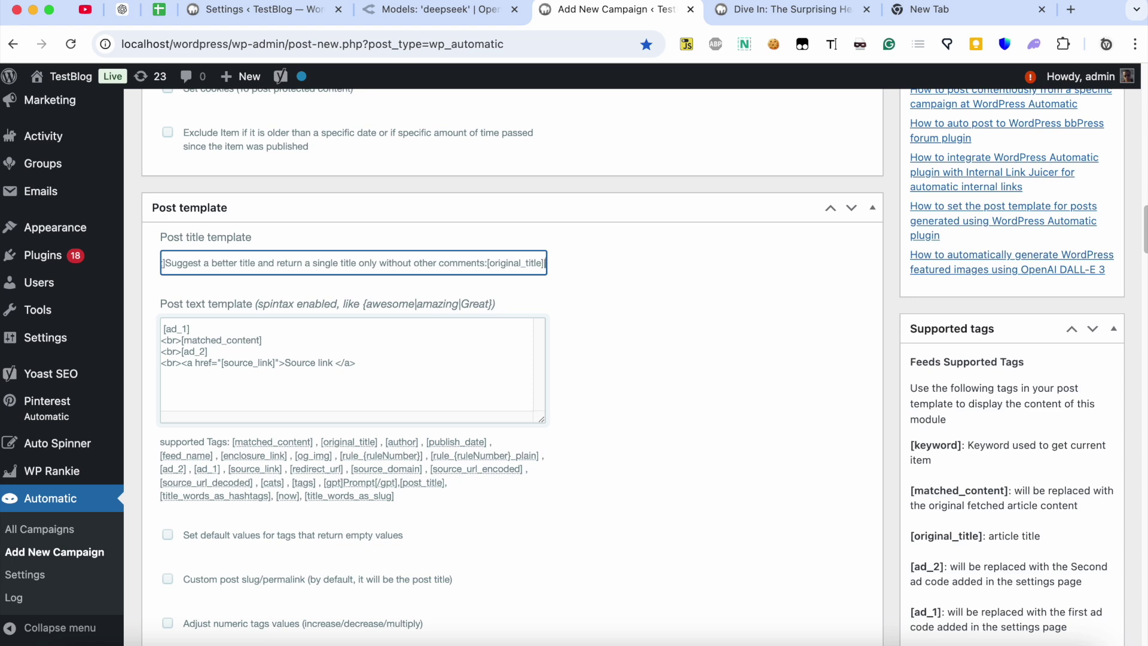
pyautogui.write('/gpt')
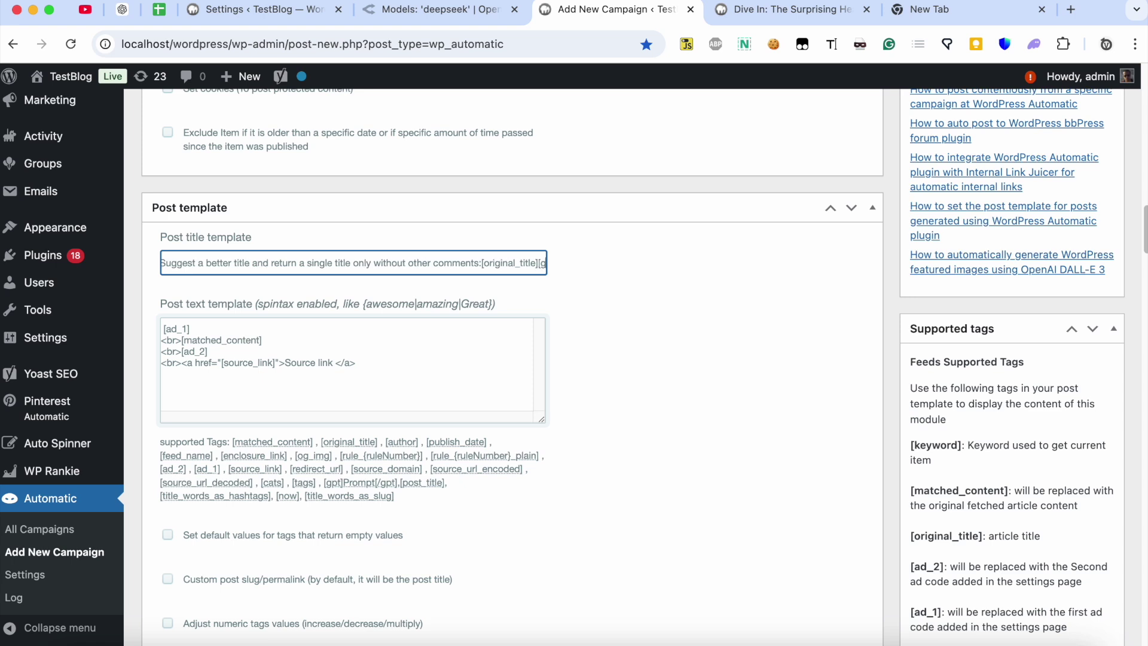
pyautogui.press('BackSpace')
pyautogui.press('BackSpace')
pyautogui.write('pt')
pyautogui.write(']')
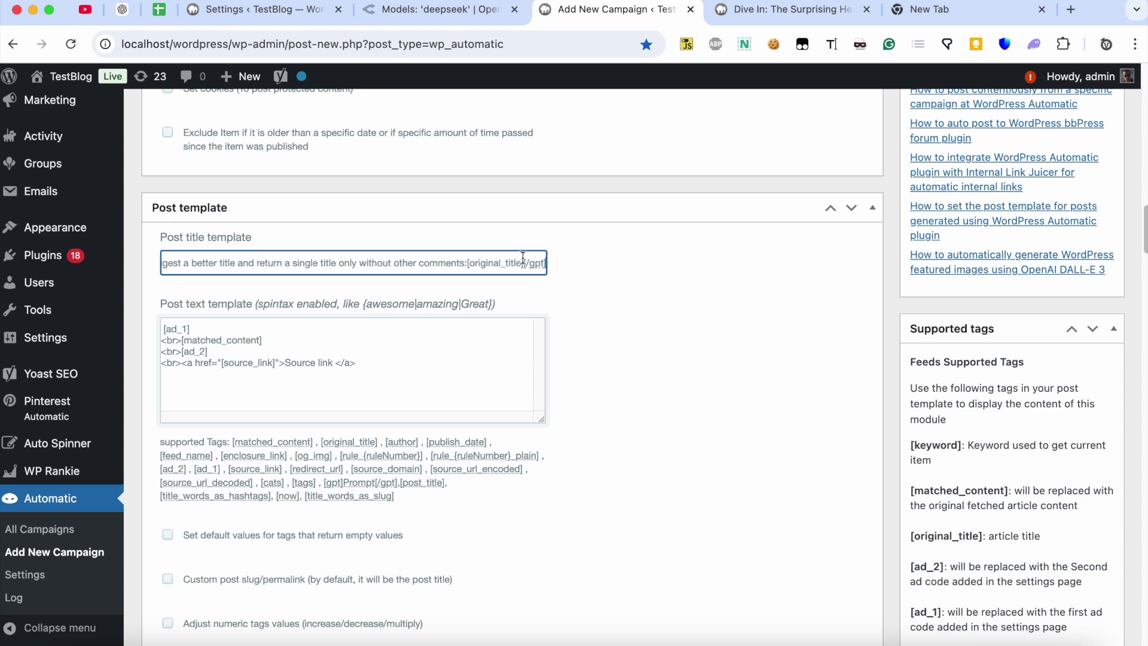
pyautogui.press('super+a')
pyautogui.click(593, 274)
pyautogui.scroll(15, 695, 339)
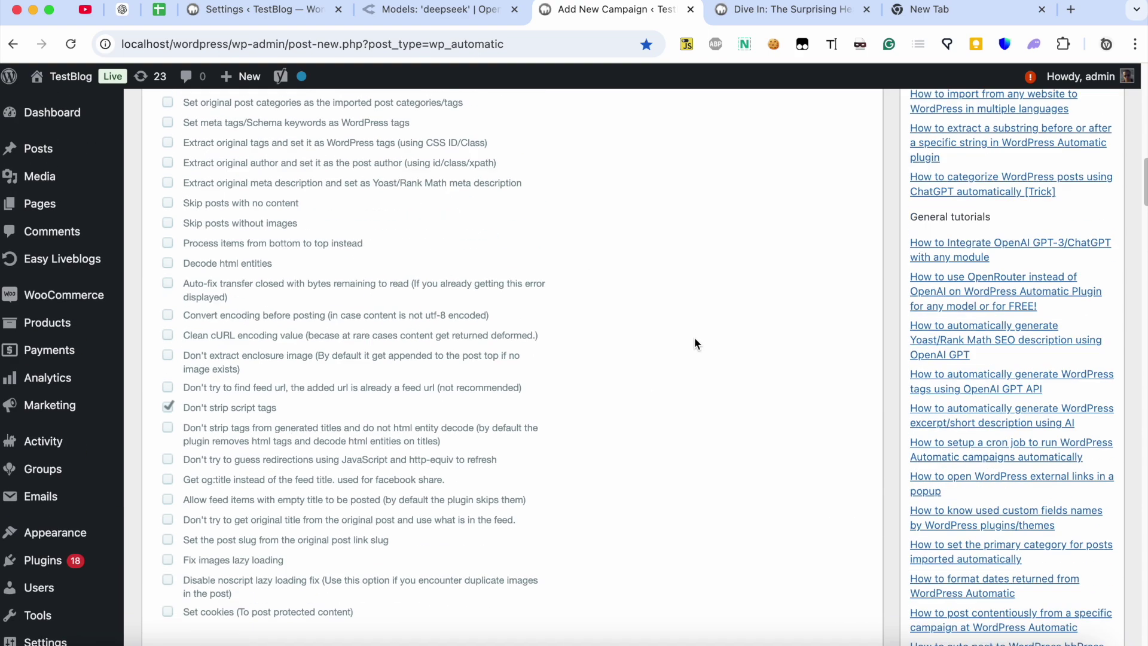
# Publish the Mashable Feeds campaign and run it once
pyautogui.click(1086, 435)
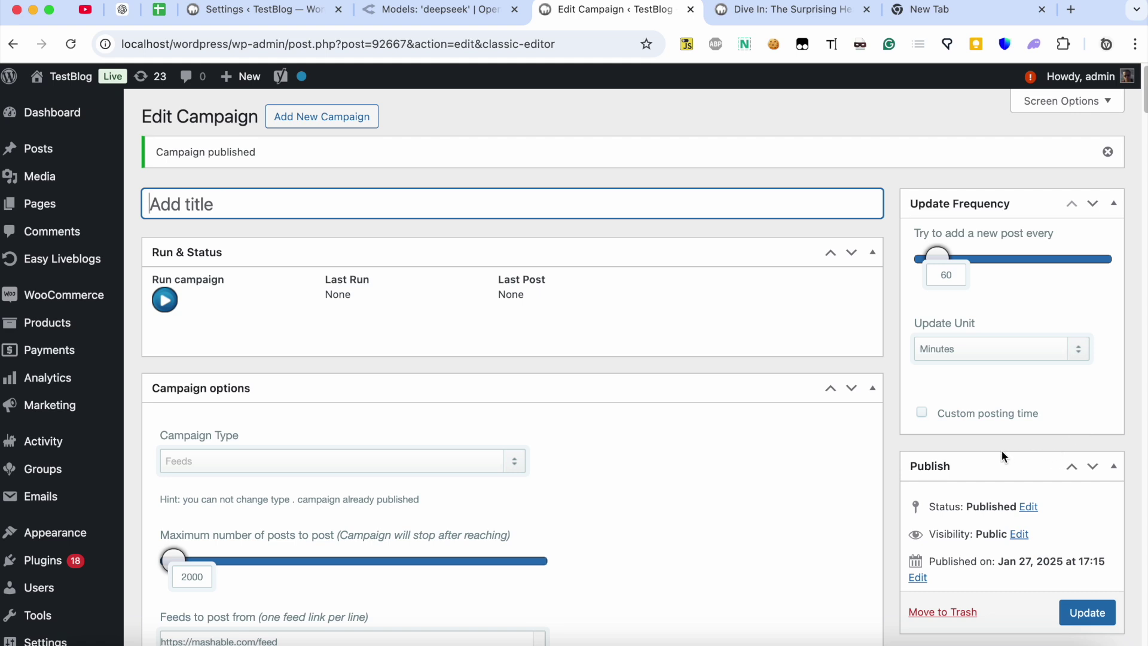
pyautogui.click(183, 314)
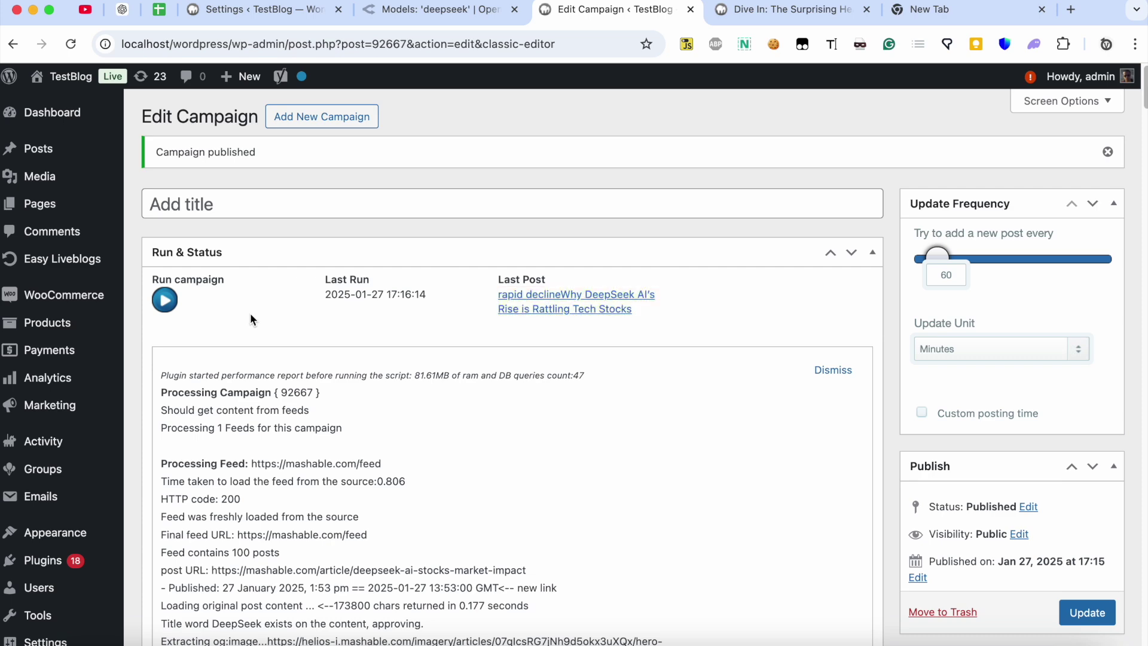
# Scroll the run log to the New Post link and view the new post in its own tab
pyautogui.scroll(-3, 250, 314)
pyautogui.scroll(-5, 250, 313)
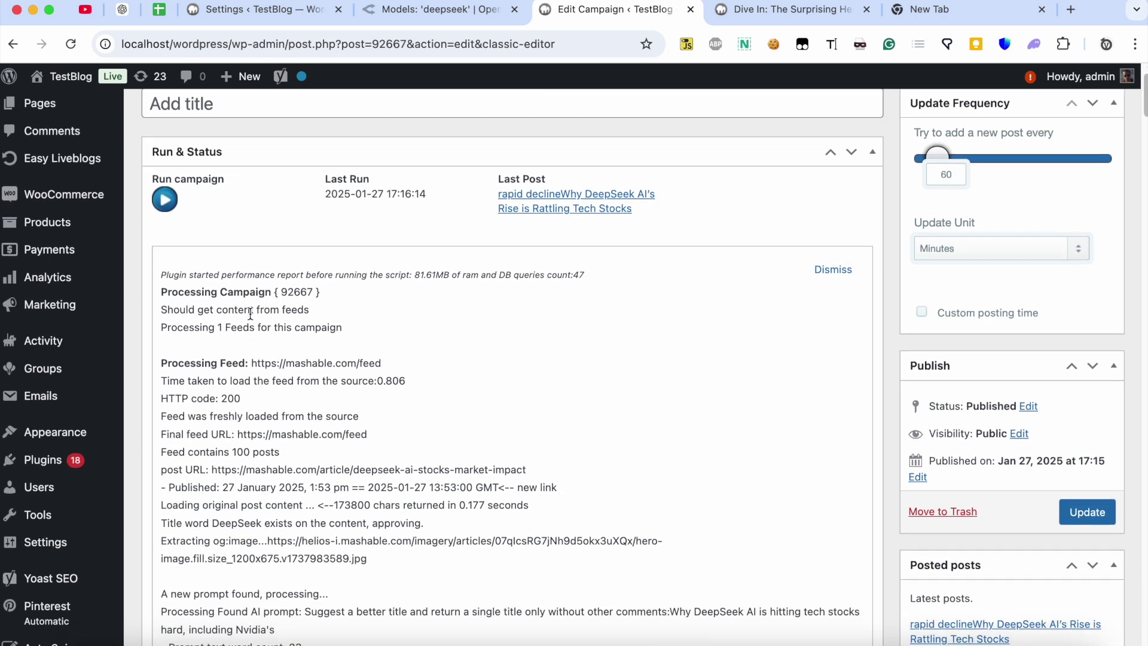
pyautogui.scroll(-3, 249, 313)
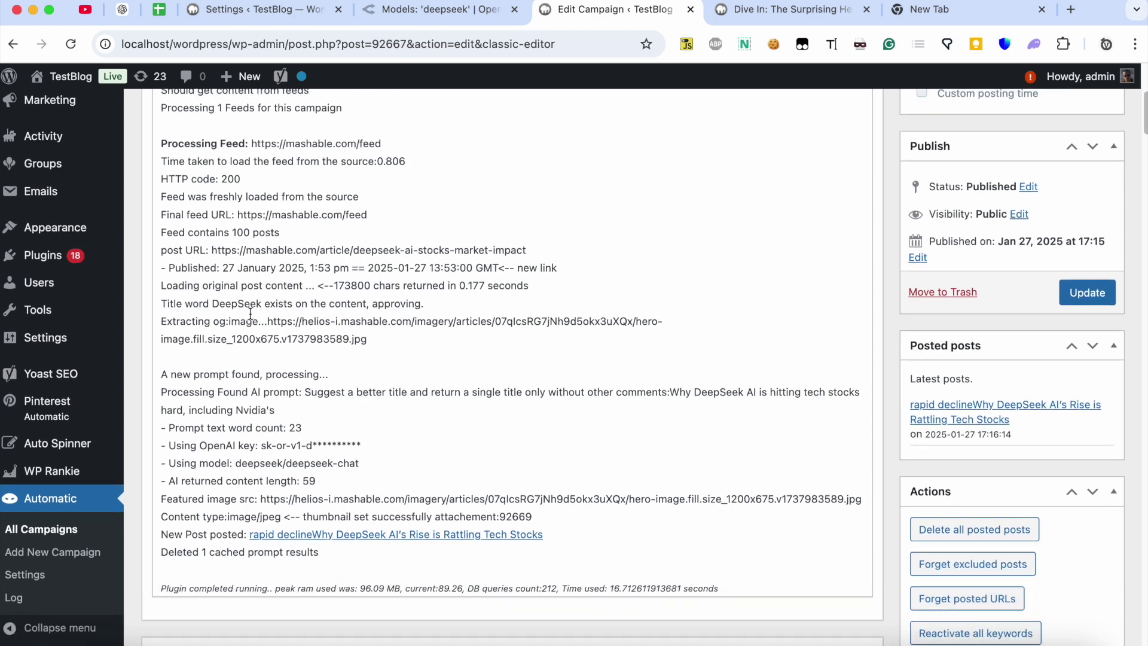
pyautogui.rightClick(336, 508)
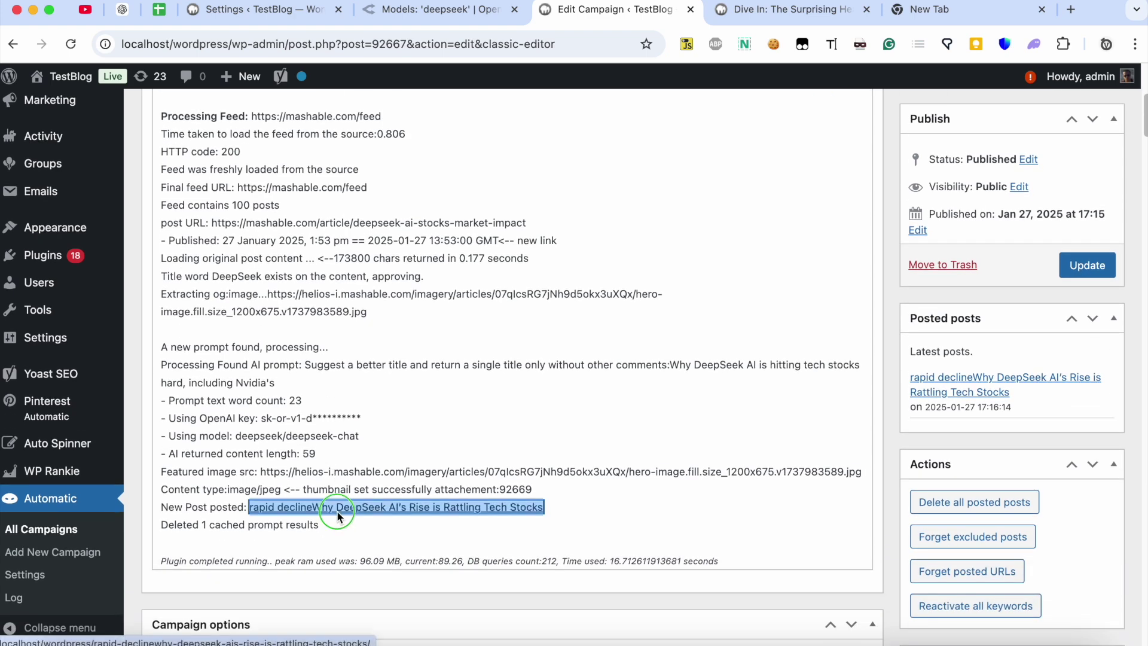
pyautogui.click(431, 281)
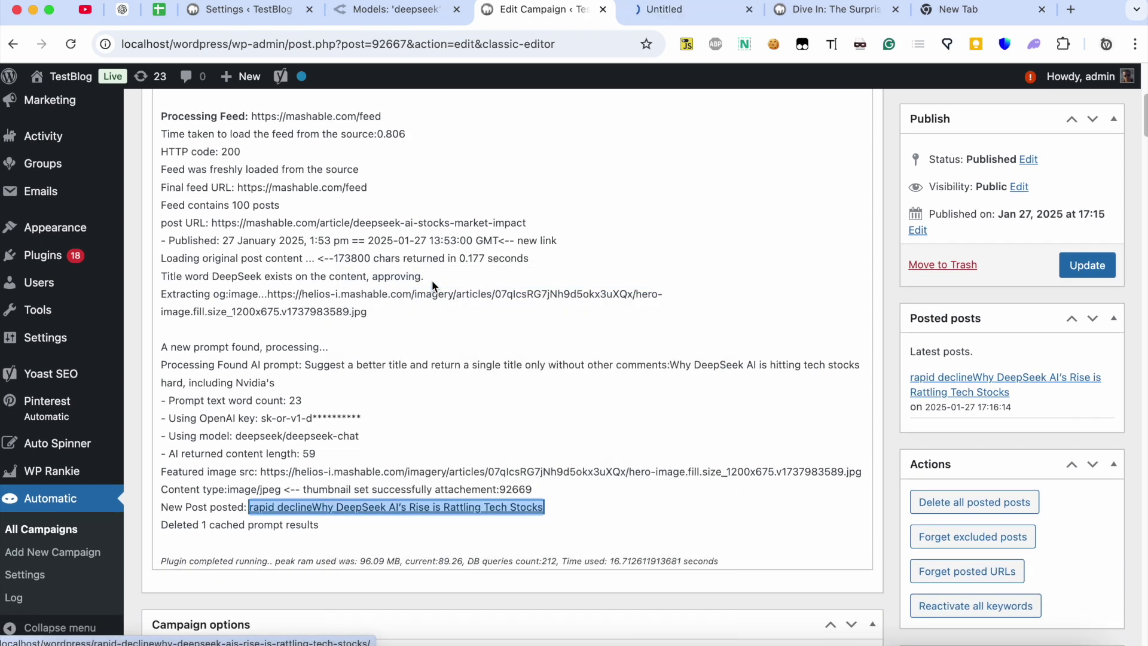
pyautogui.click(701, 18)
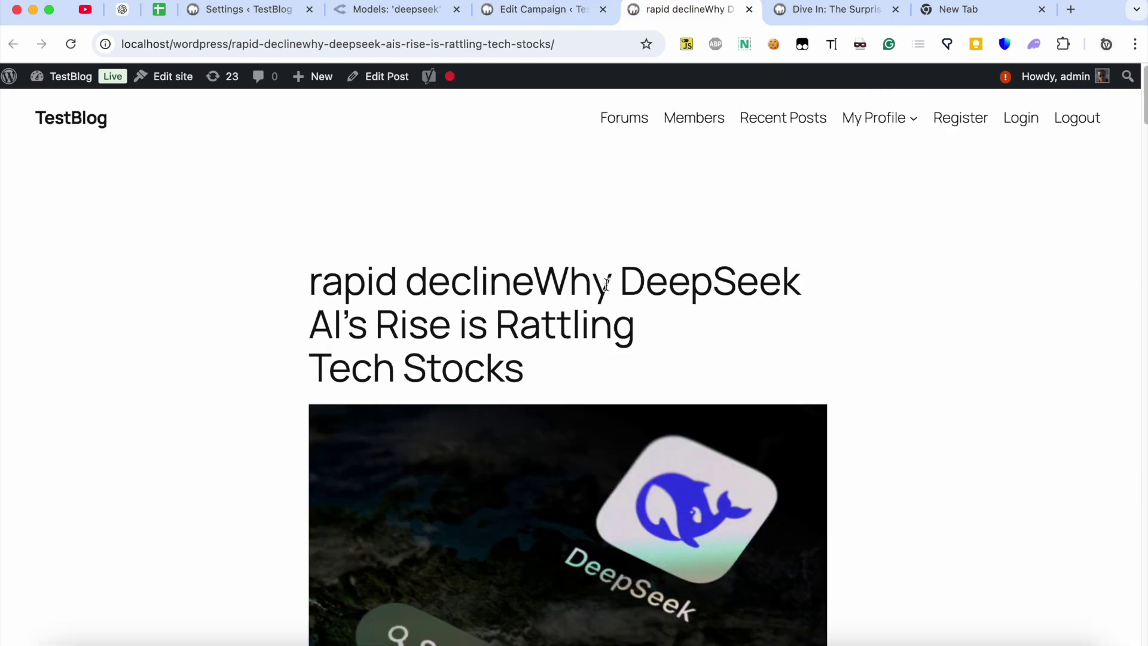
# Read through the published DeepSeek post and select its full title
pyautogui.scroll(-5, 607, 285)
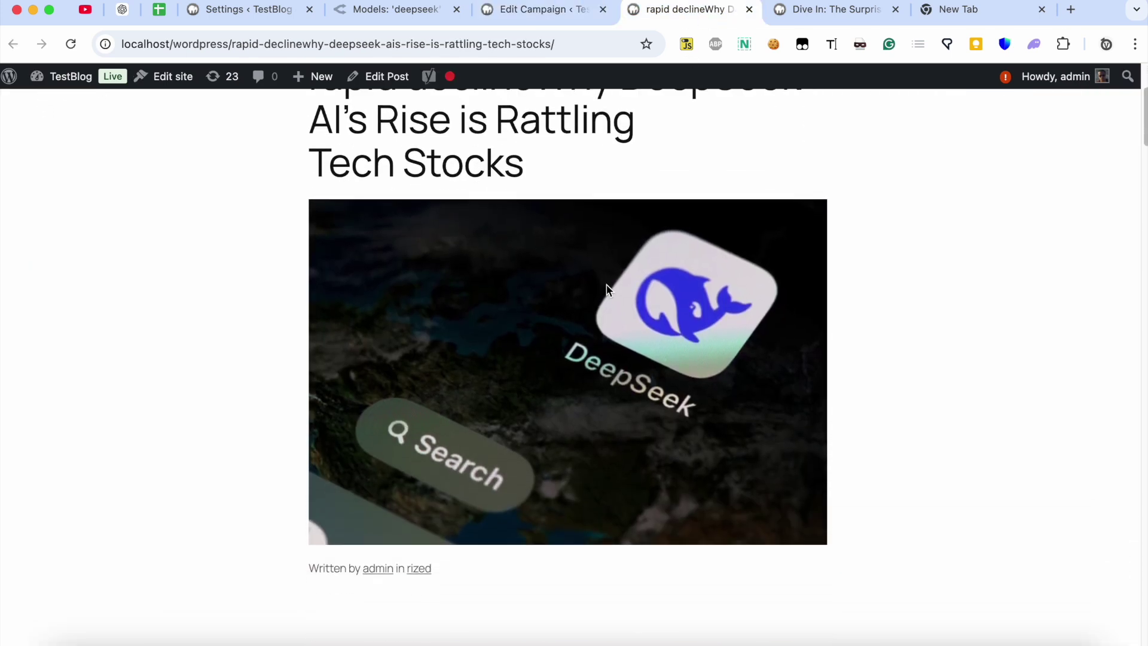
pyautogui.scroll(-20, 606, 290)
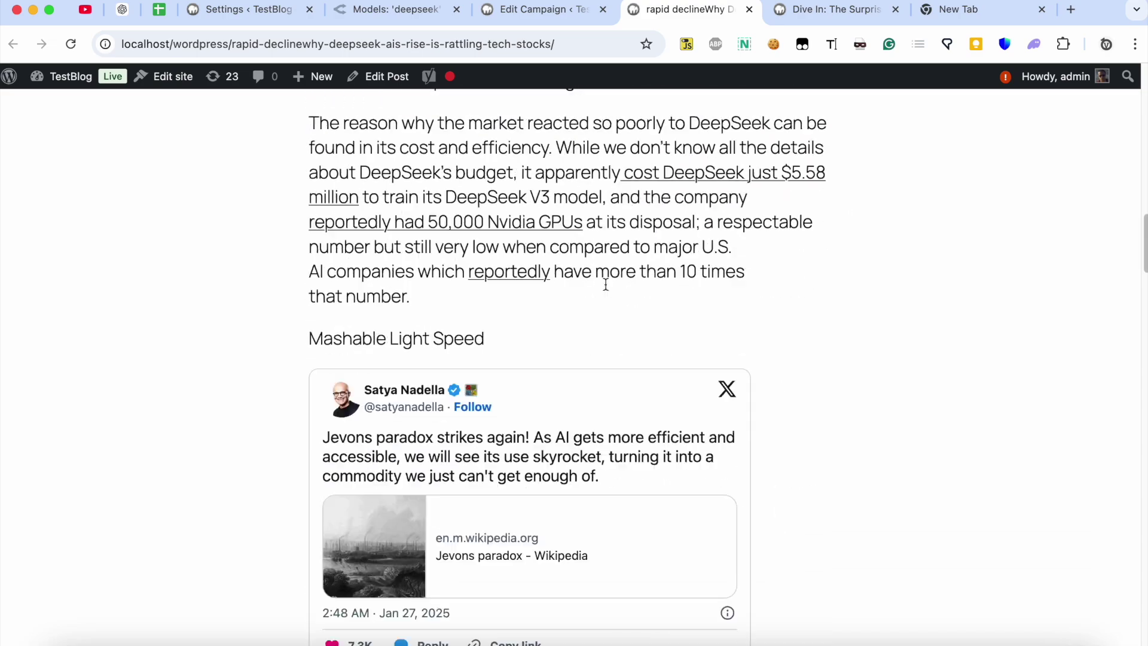
pyautogui.scroll(-20, 605, 284)
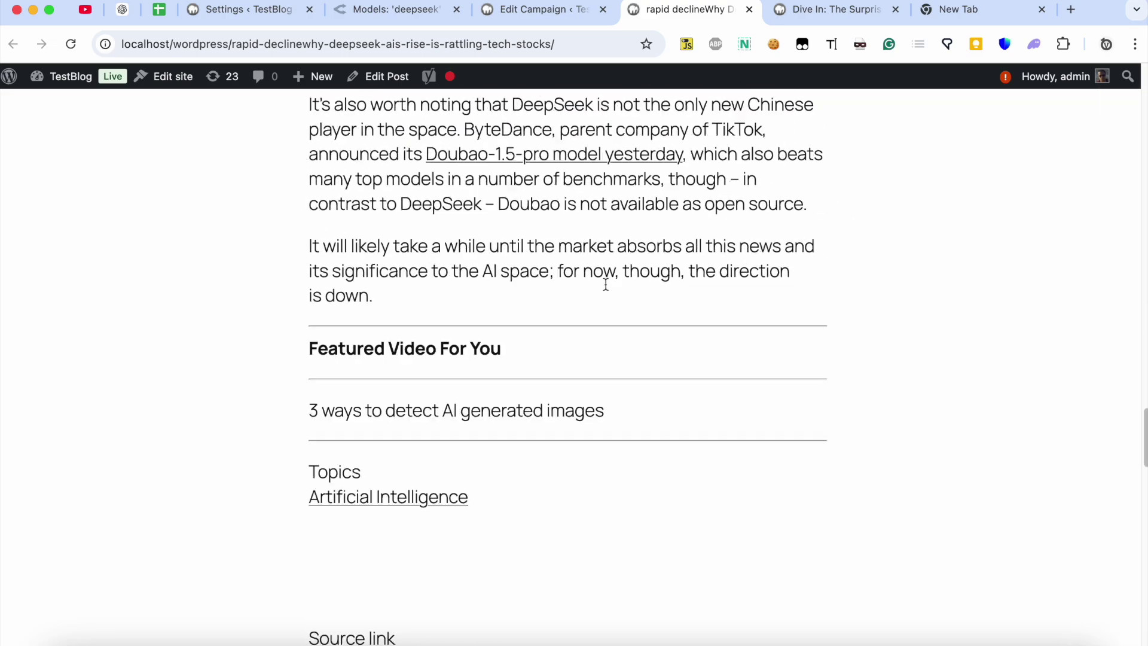
pyautogui.scroll(15, 606, 290)
pyautogui.scroll(-7, 605, 283)
pyautogui.scroll(20, 605, 283)
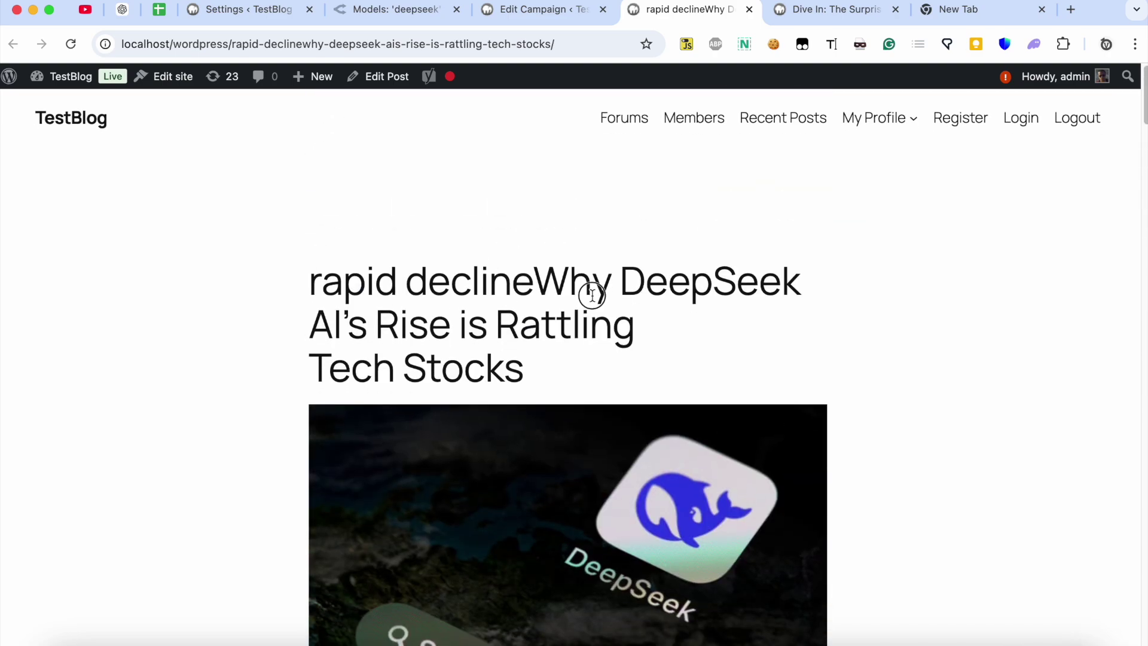
pyautogui.tripleClick(584, 293)
# Open the post's Source link, the original Mashable article, in a new tab
pyautogui.scroll(-20, 792, 318)
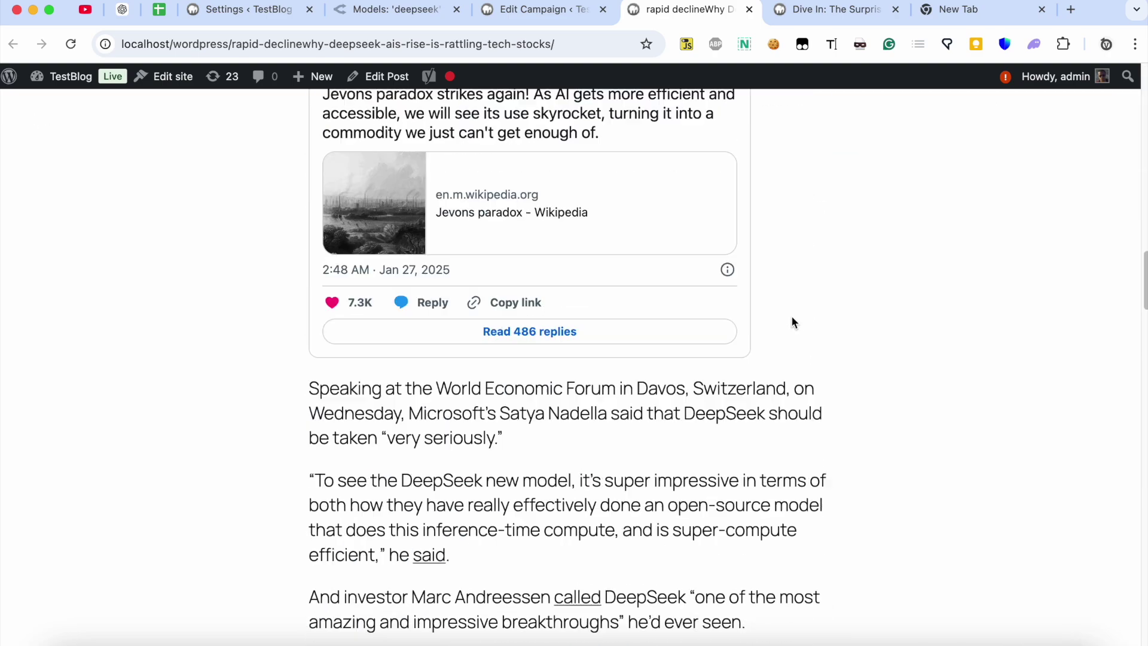
pyautogui.scroll(-10, 791, 321)
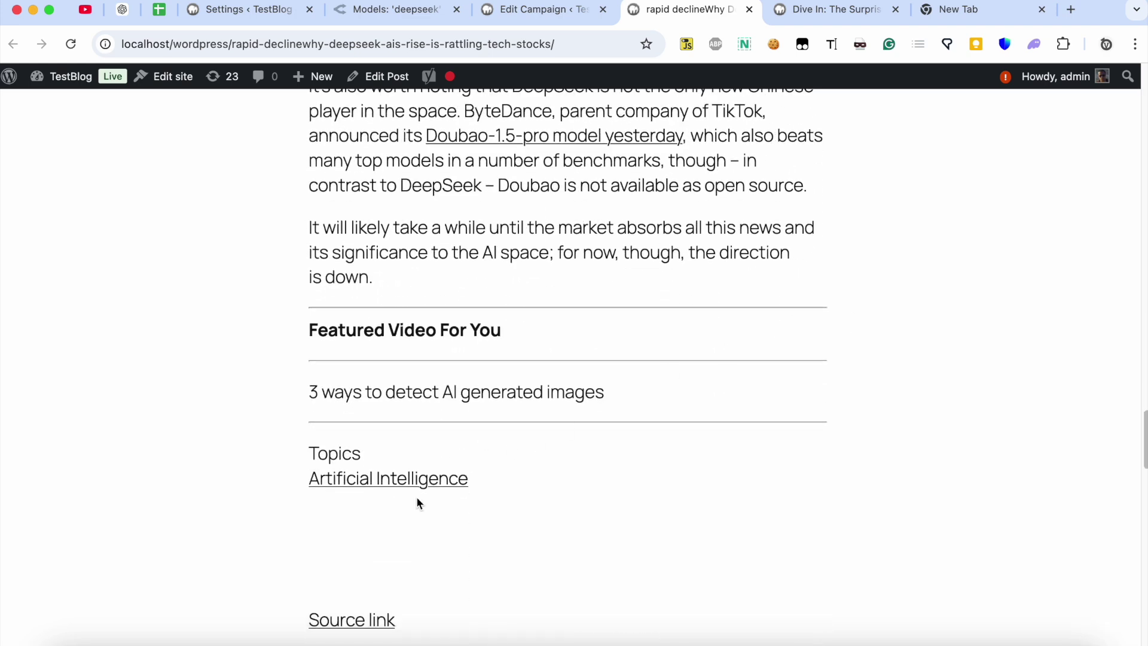
pyautogui.rightClick(360, 519)
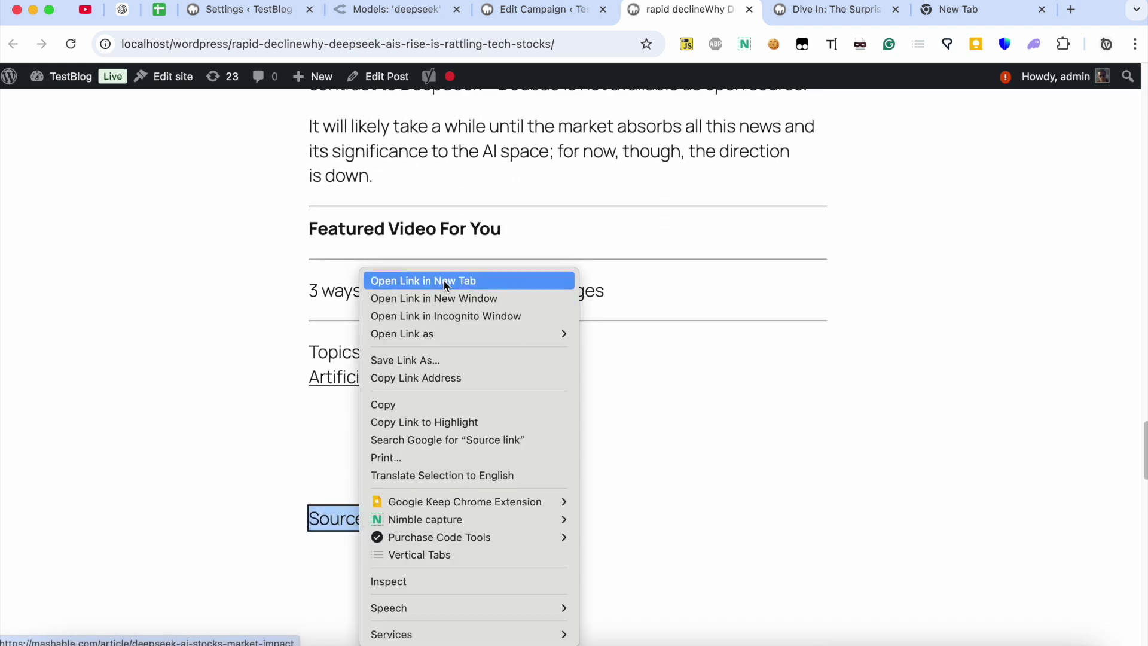
pyautogui.click(374, 283)
pyautogui.click(757, 10)
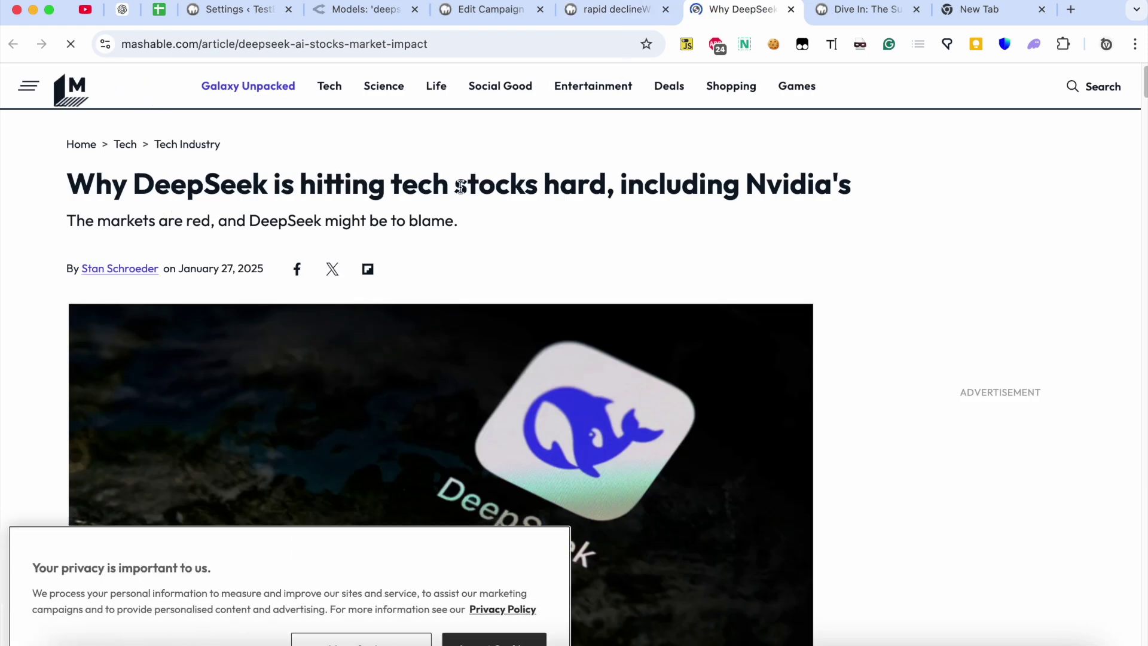
# Compare the Mashable headline with the WordPress post's rewritten title
pyautogui.tripleClick(794, 187)
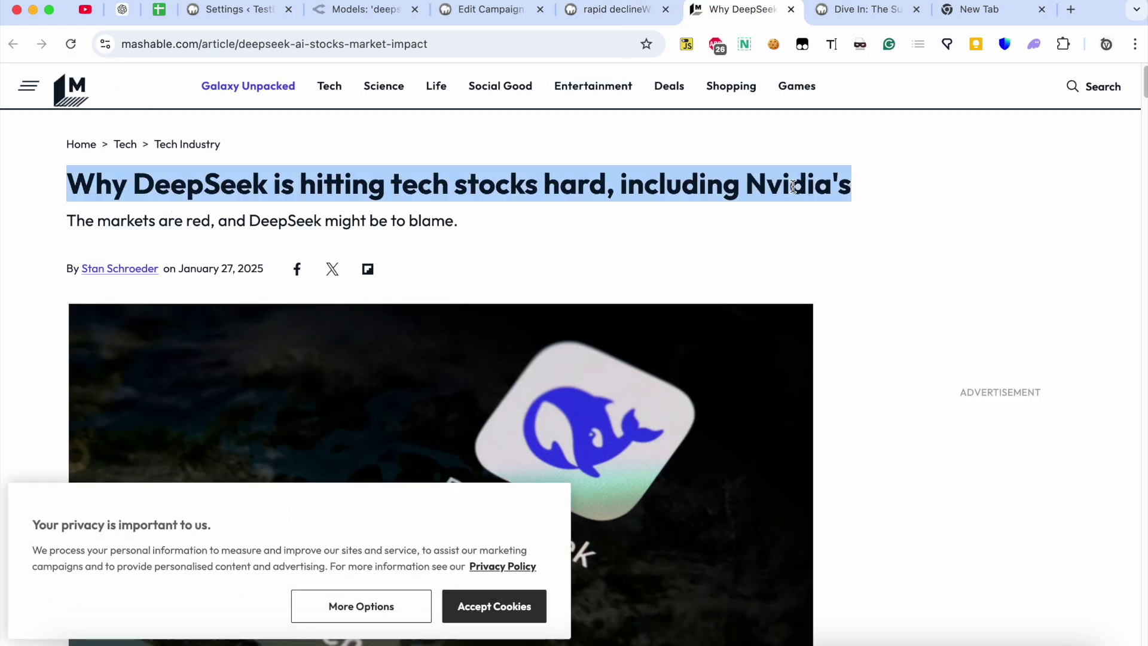
pyautogui.click(641, 18)
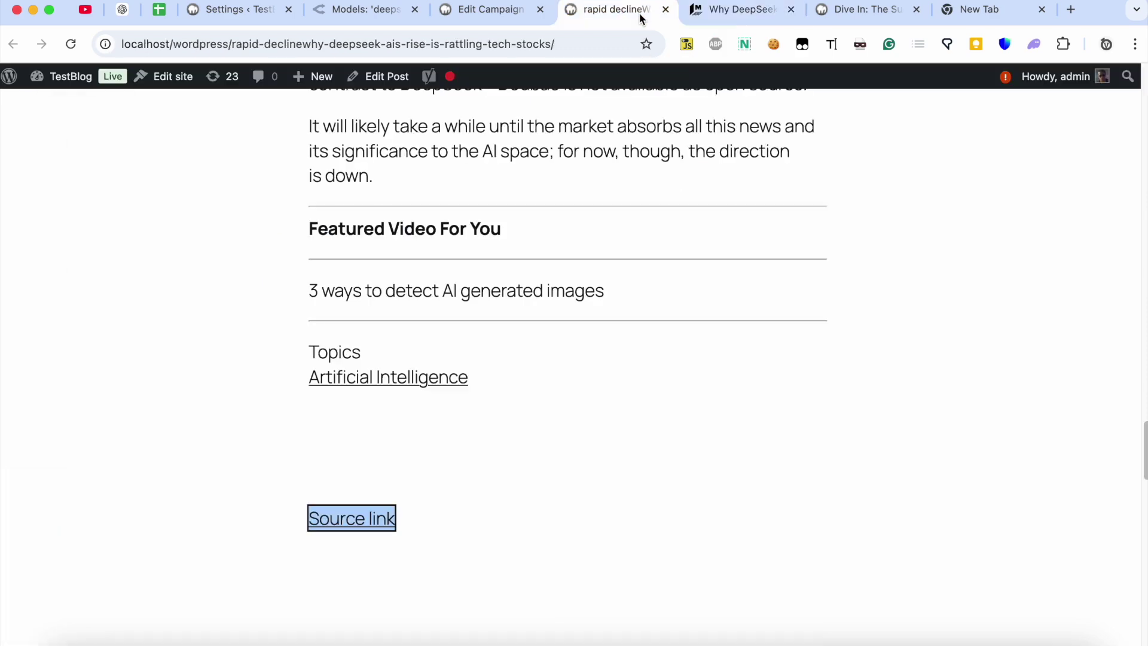
pyautogui.scroll(15, 620, 238)
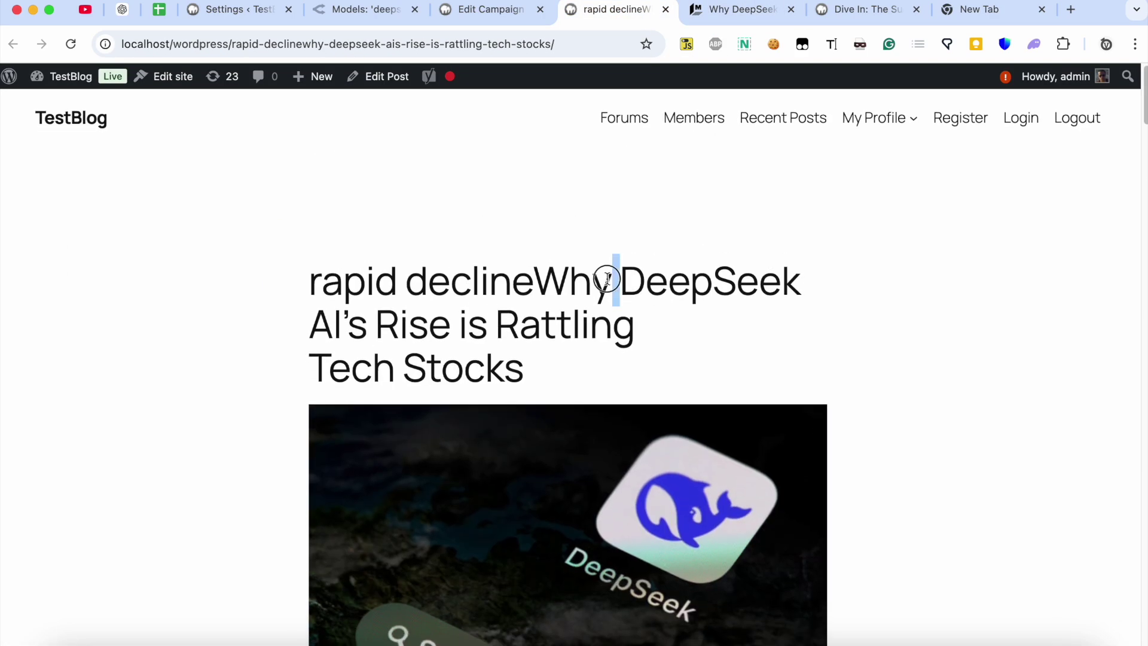
pyautogui.tripleClick(608, 279)
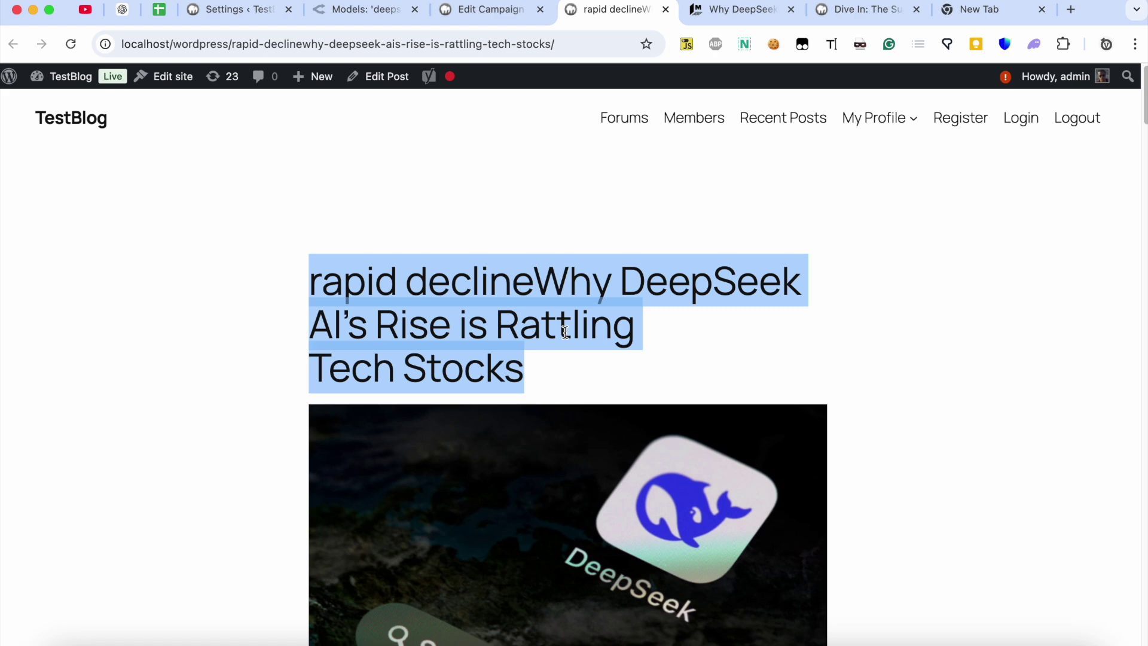